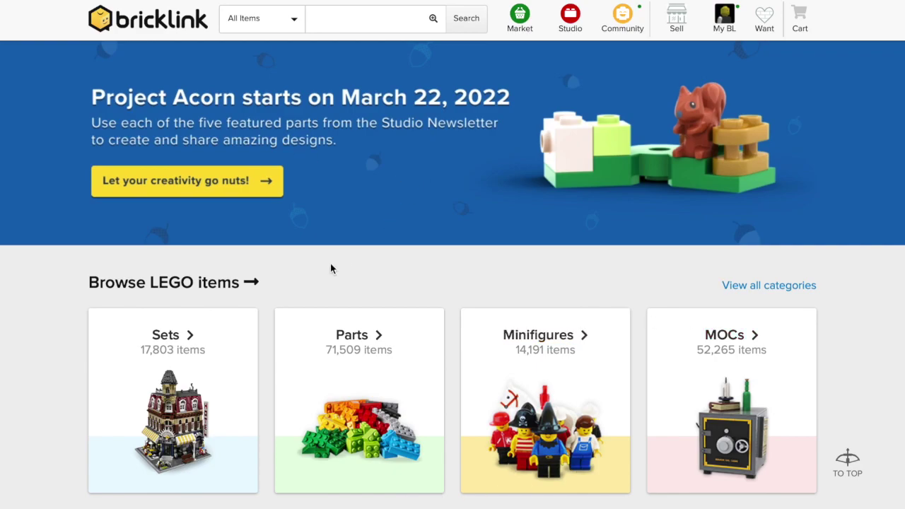
Look over the BrickLink home page and open the download page for Studio.
scroll(330, 268, down, 1)
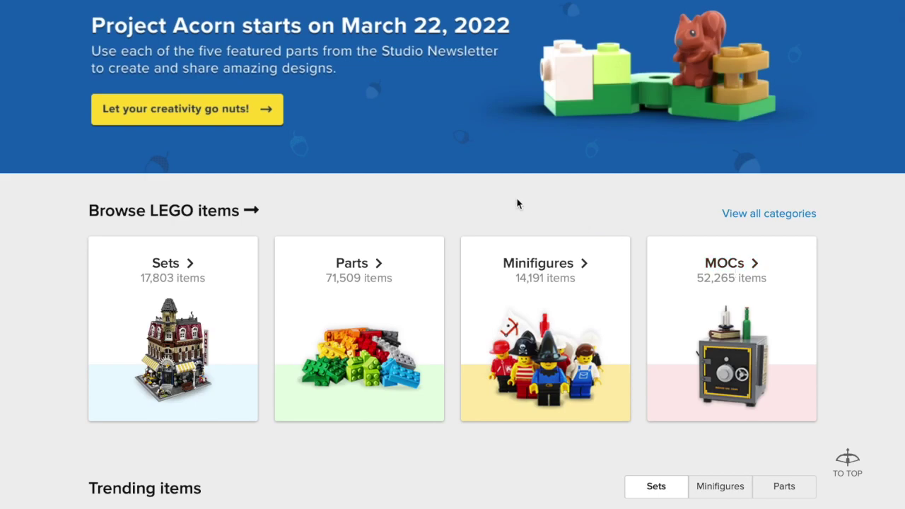
scroll(361, 191, up, 1)
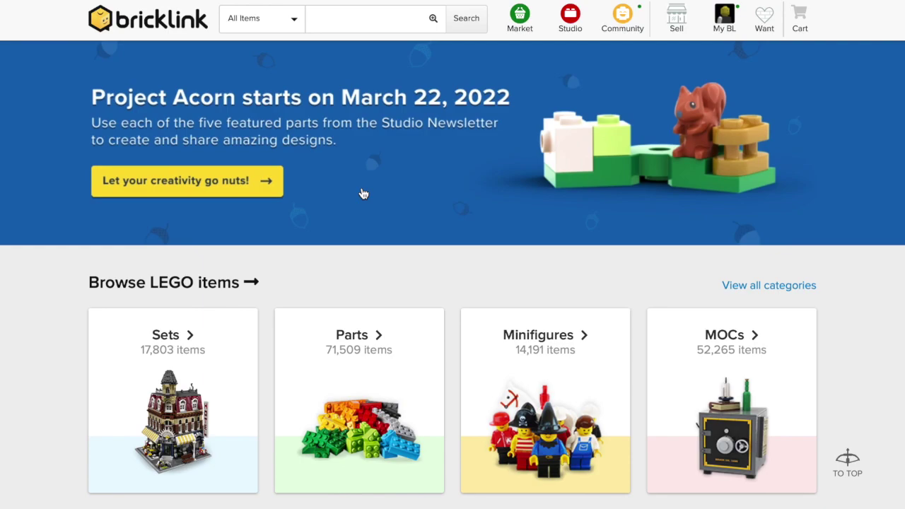
scroll(862, 392, down, 3)
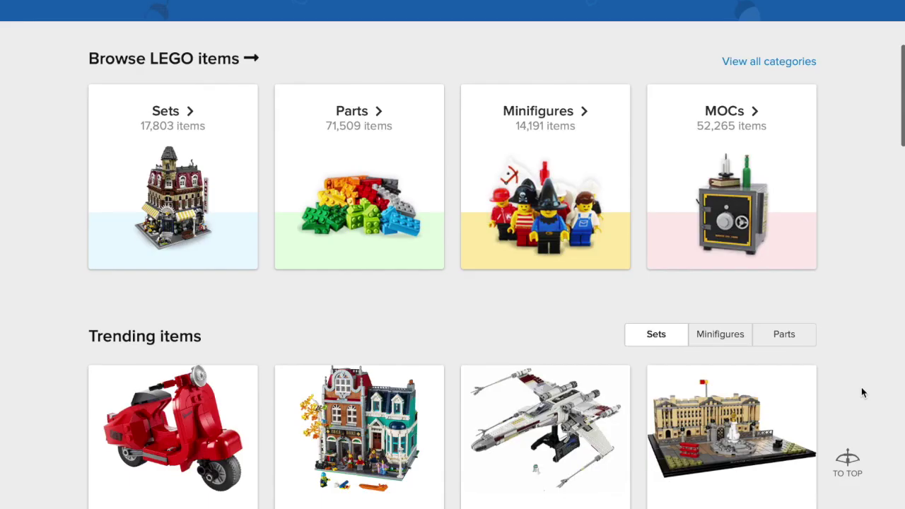
scroll(861, 392, up, 3)
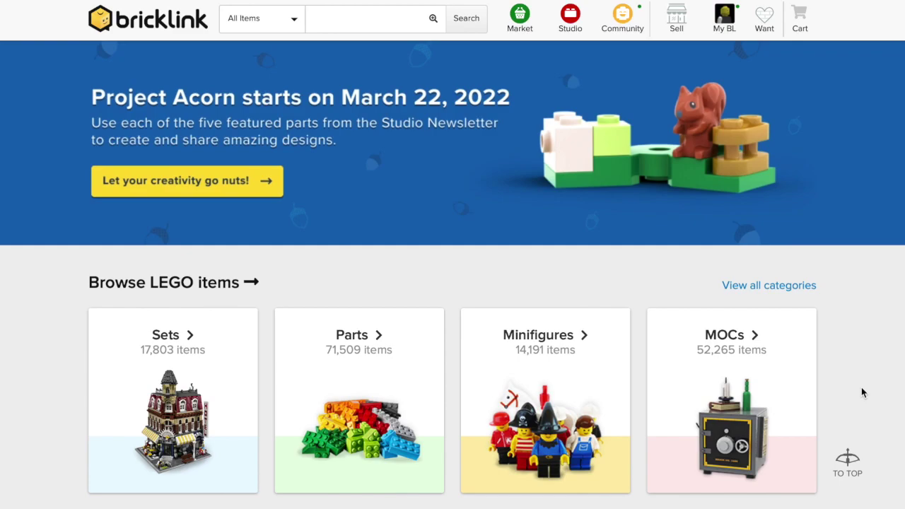
scroll(861, 392, down, 3)
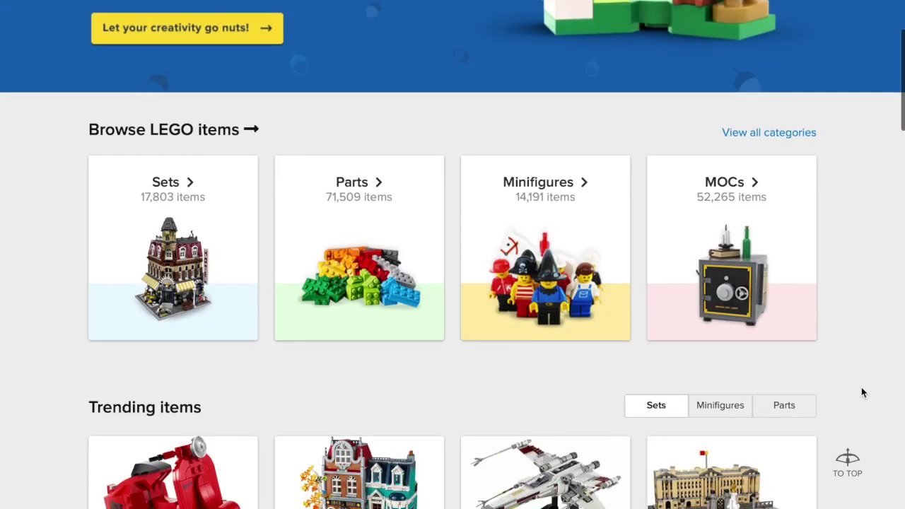
scroll(862, 392, down, 7)
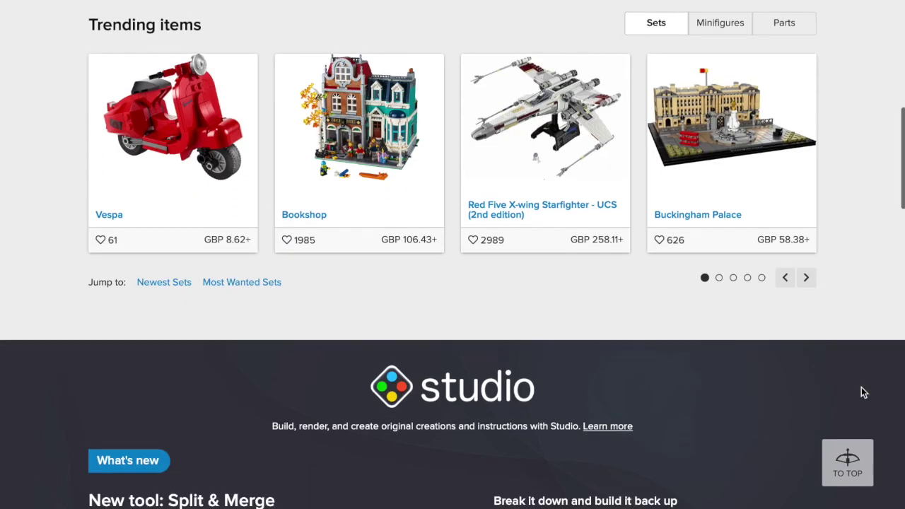
scroll(861, 392, down, 2)
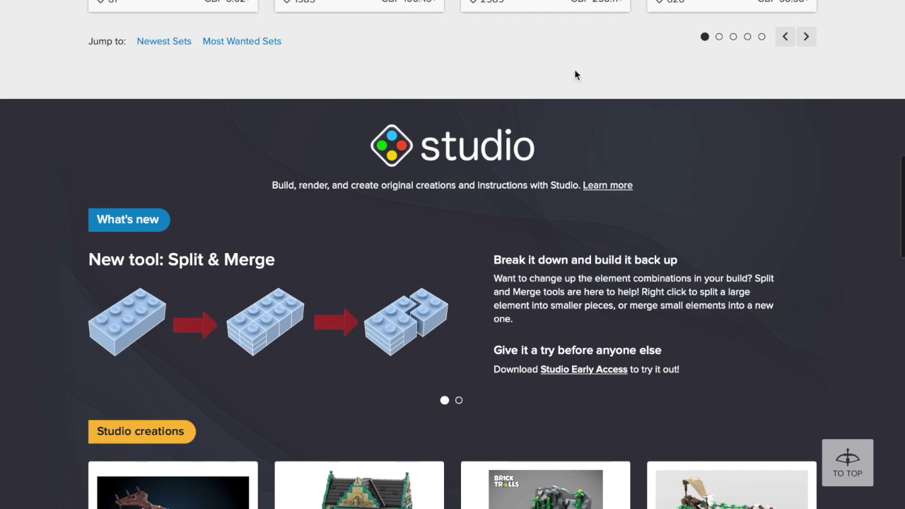
click(454, 145)
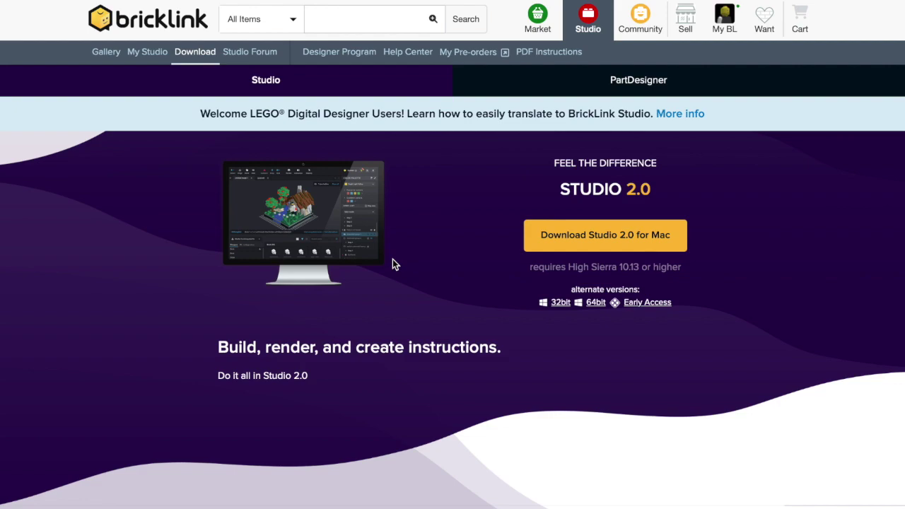
Switch to the Studio app, examine the Hogwarts castle model from different angles and leave nothing selected.
mouse_move(463, 495)
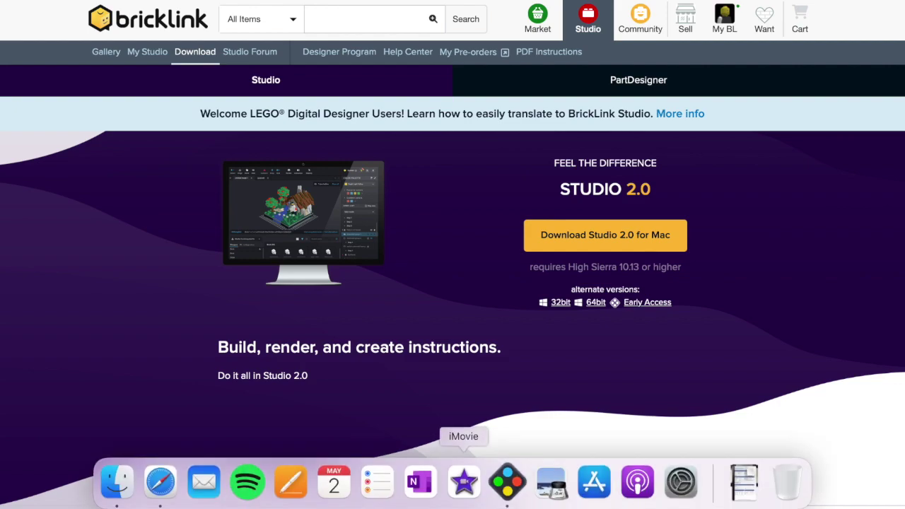
click(508, 482)
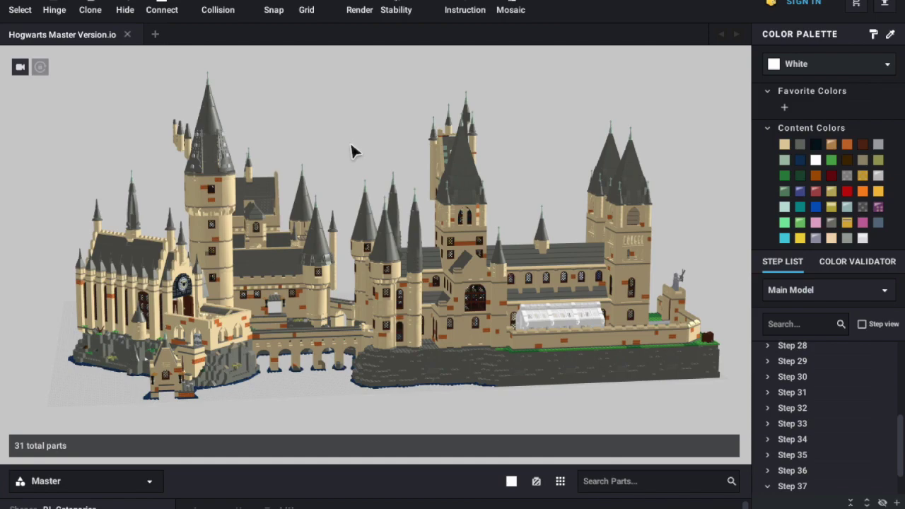
right_drag(354, 145, 341, 130)
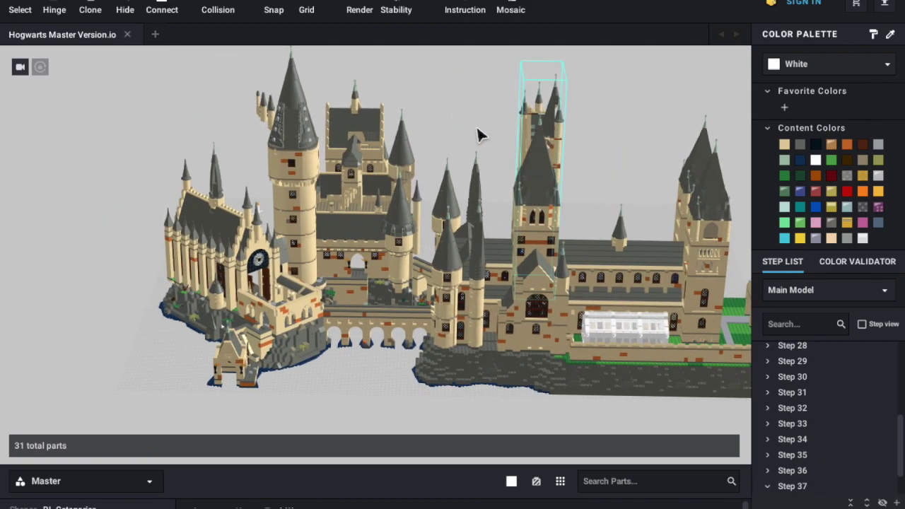
key(ctrl+z)
right_drag(480, 131, 479, 127)
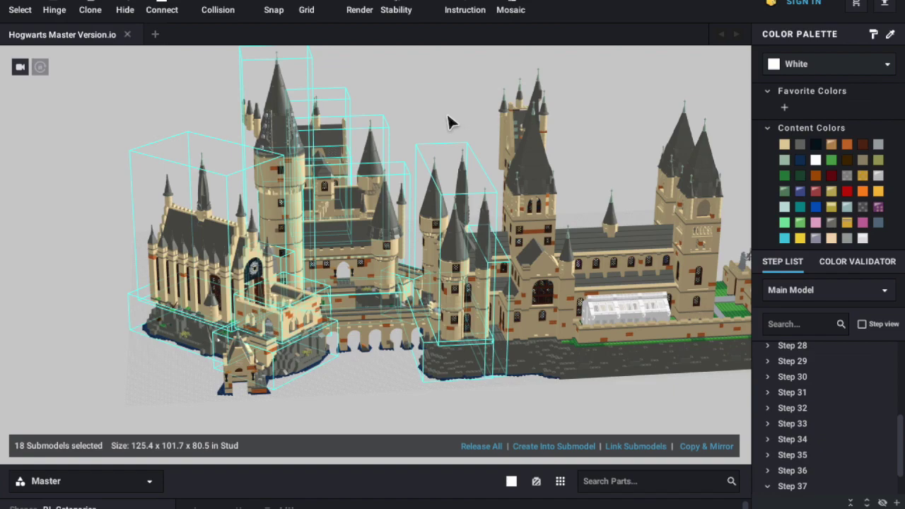
click(447, 121)
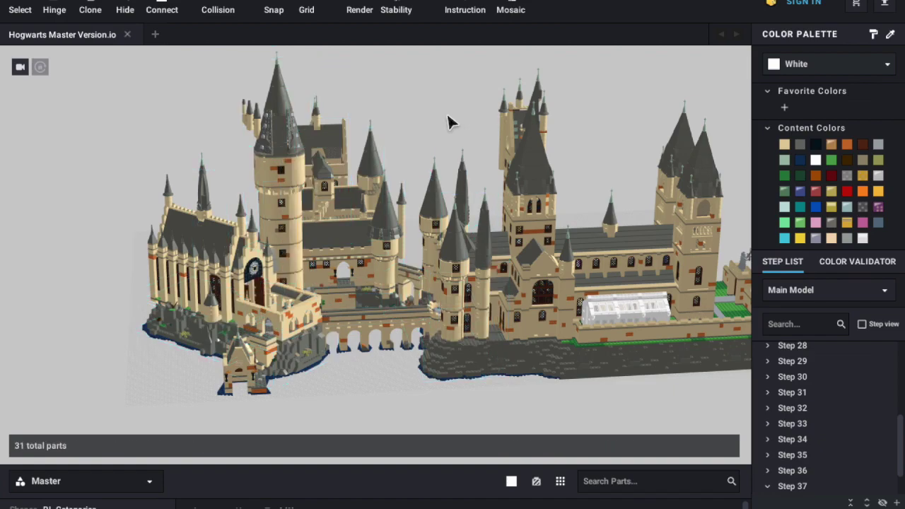
View the Great Hall submodel on its own.
right_click(227, 297)
mouse_move(273, 425)
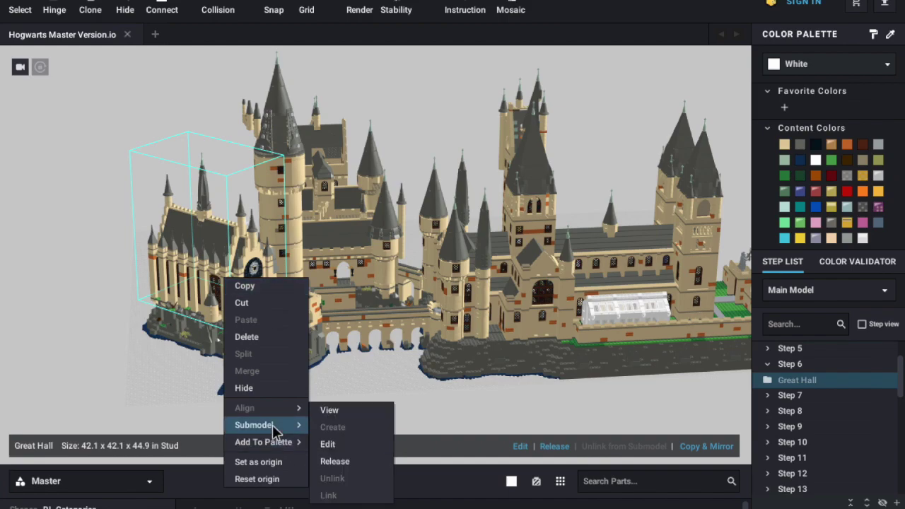
click(332, 410)
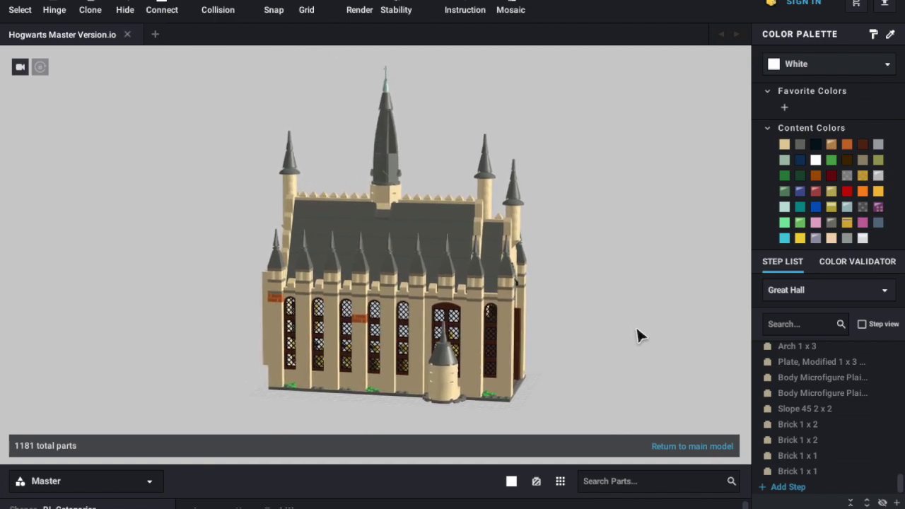
Group the tan Brick 1 x 2 x 5 beside the small front turret and the brick above it into a submodel named "bricks".
click(479, 345)
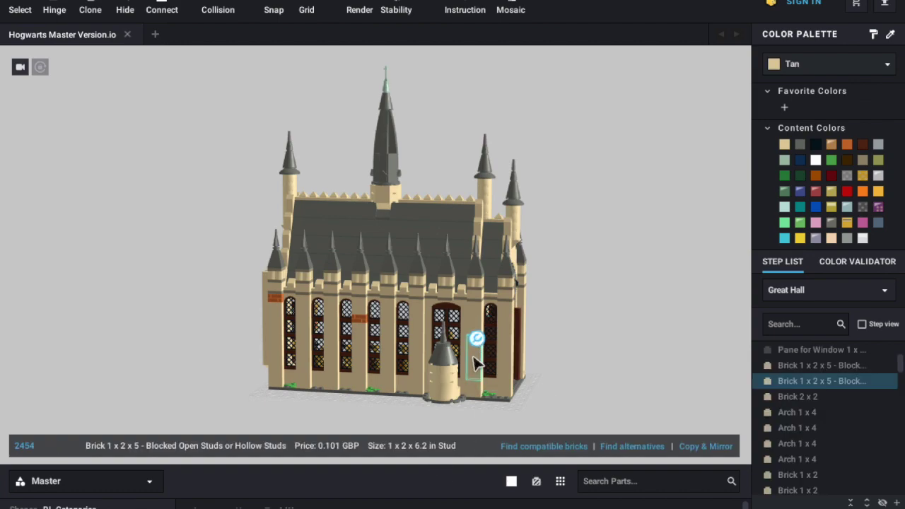
right_click(474, 358)
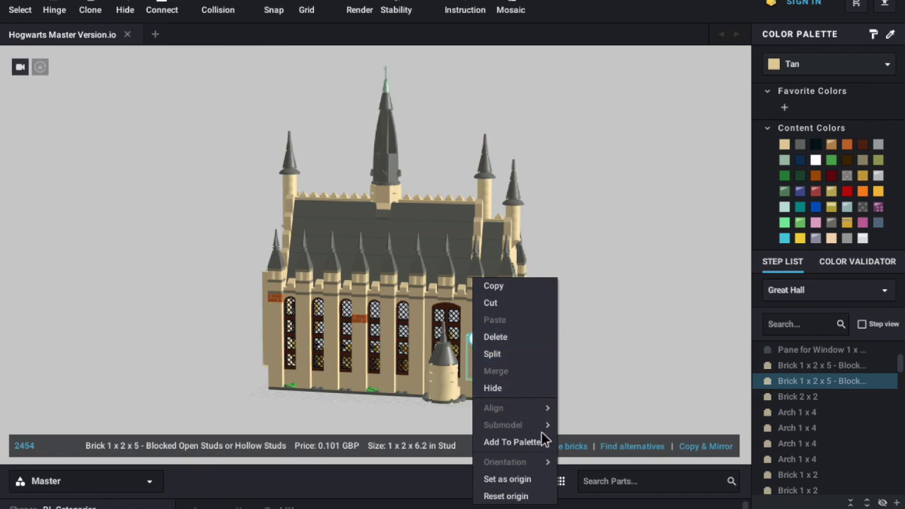
click(582, 383)
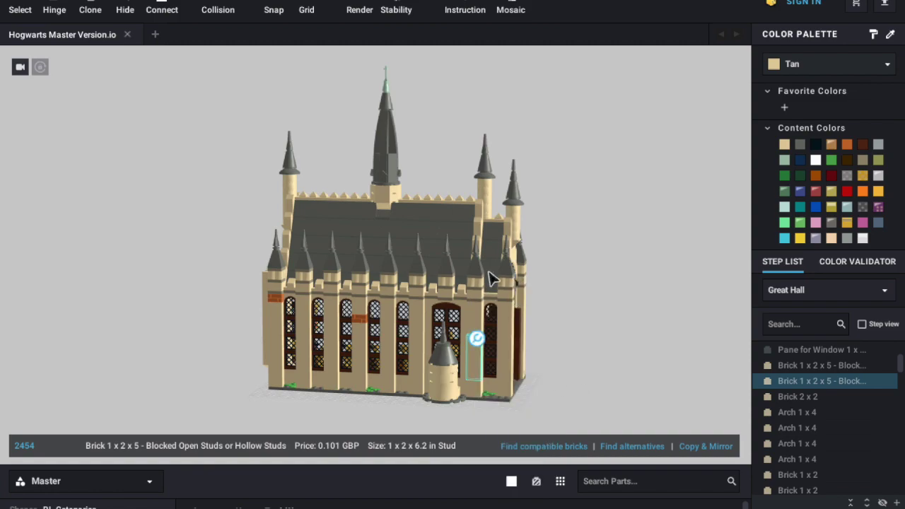
ctrl+click(478, 338)
right_click(477, 335)
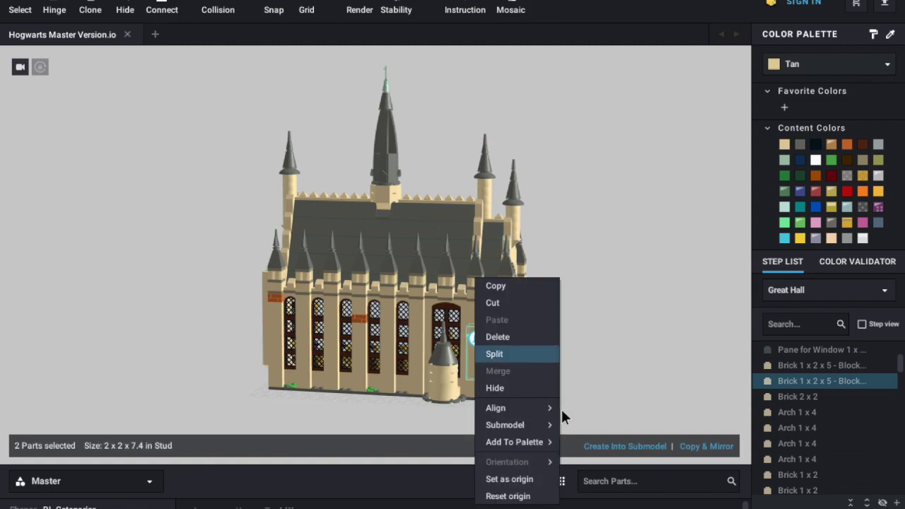
mouse_move(549, 424)
click(583, 429)
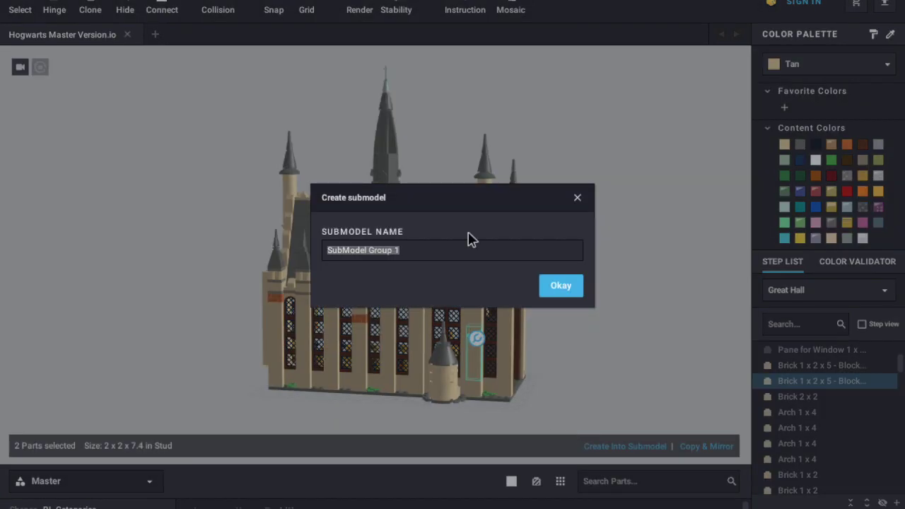
text(bri)
text(cks)
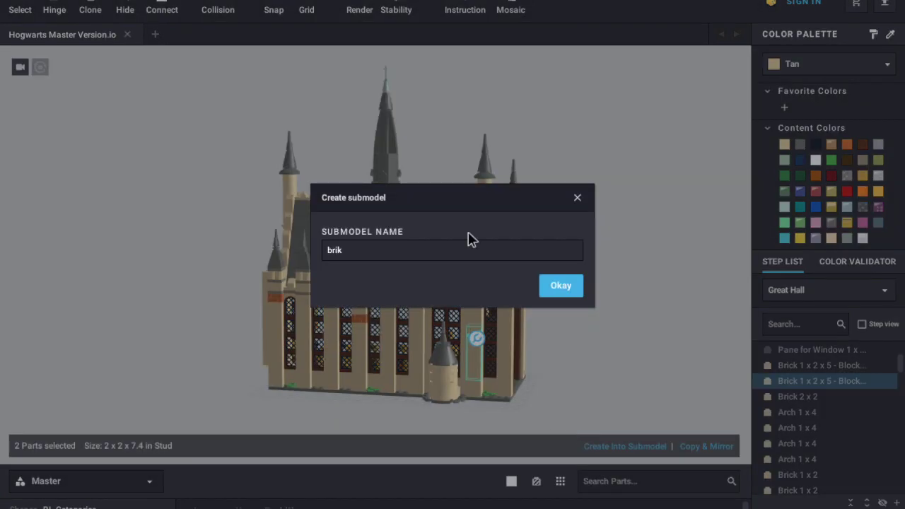
click(566, 289)
Try moving the bricks submodel out of the Great Hall's front wall, and undo the move.
drag(473, 359, 590, 377)
key(ctrl+z)
key(ctrl+z)
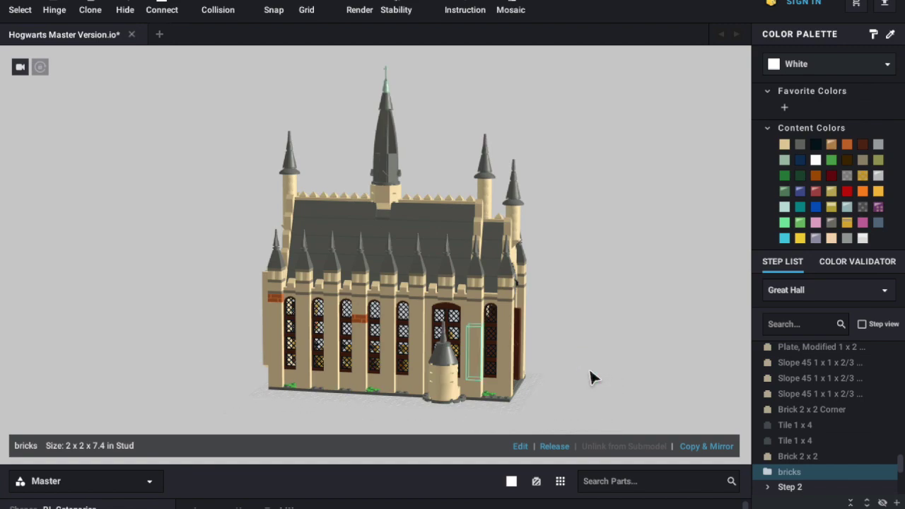
Return from the Great Hall submodel to the main model.
middle_drag(582, 330, 602, 327)
right_drag(614, 318, 631, 338)
click(708, 445)
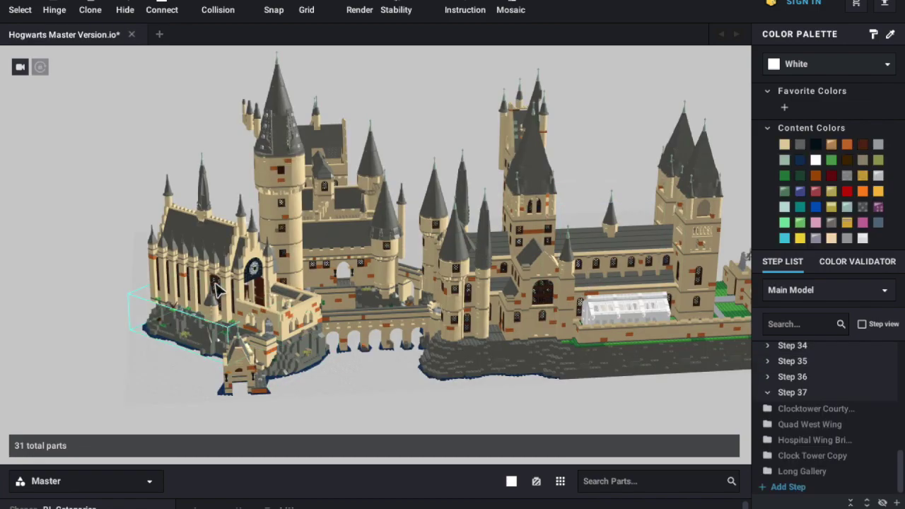
Try moving the Great Hall submodel off its rock base away from the castle, and undo the move.
middle_drag(376, 286, 387, 284)
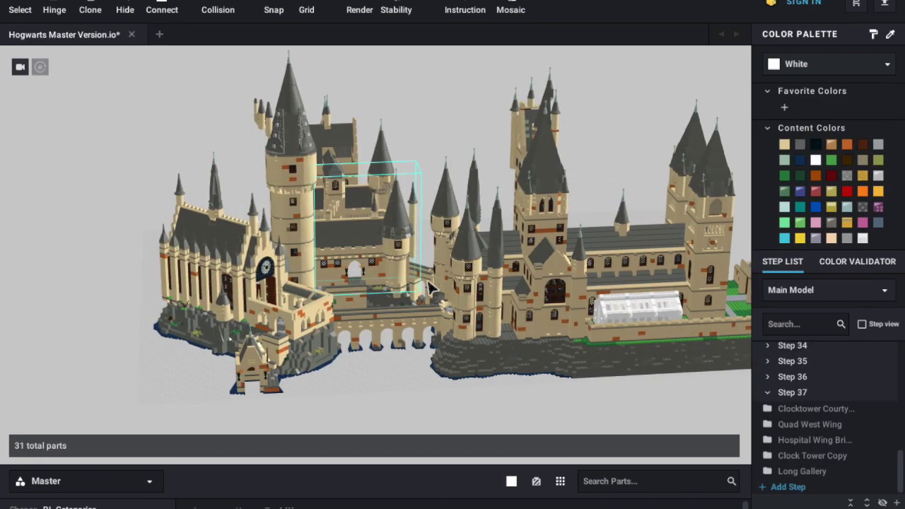
right_drag(476, 286, 498, 275)
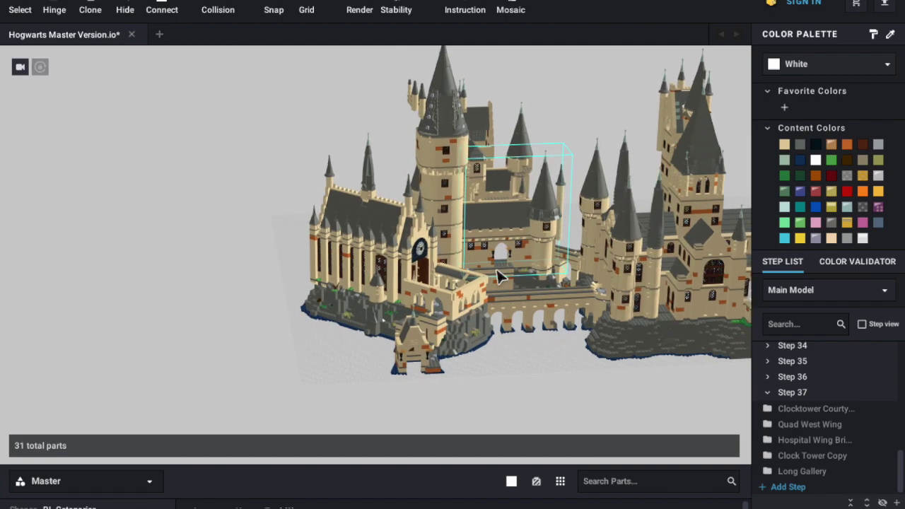
scroll(497, 277, up, 5)
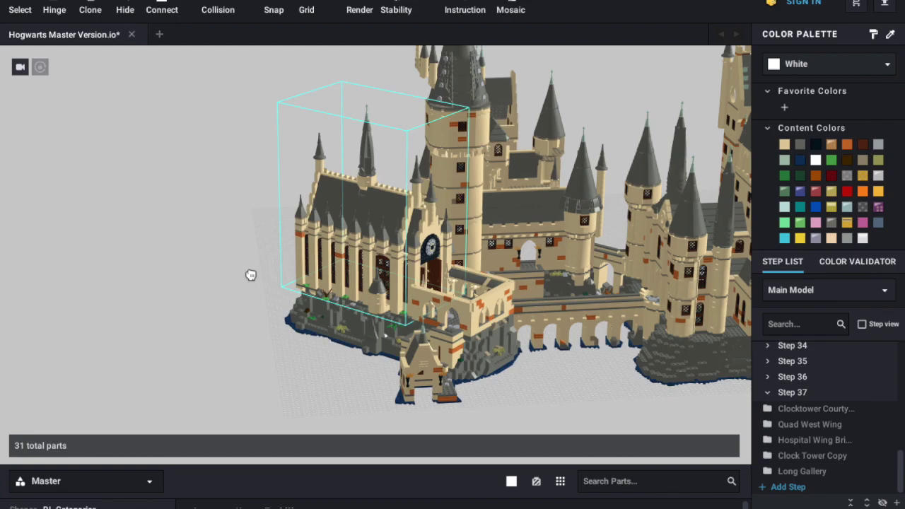
drag(345, 269, 185, 282)
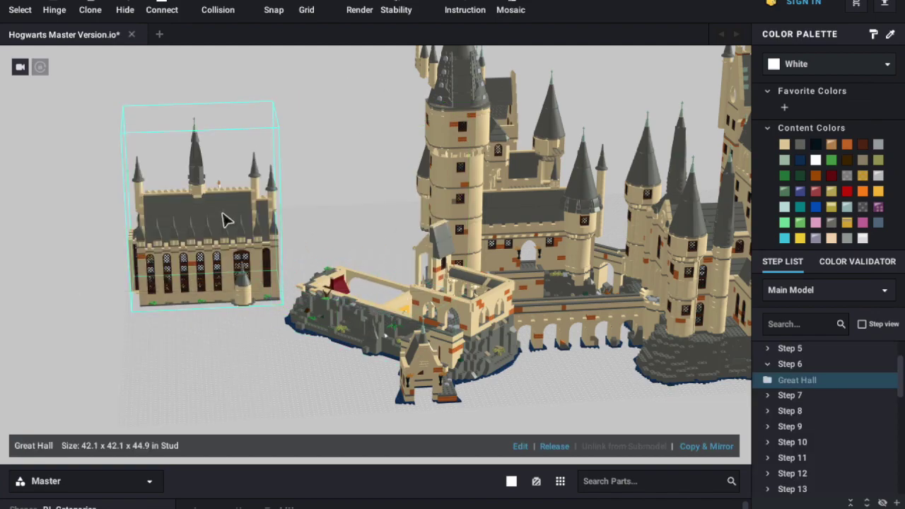
key(ctrl+z)
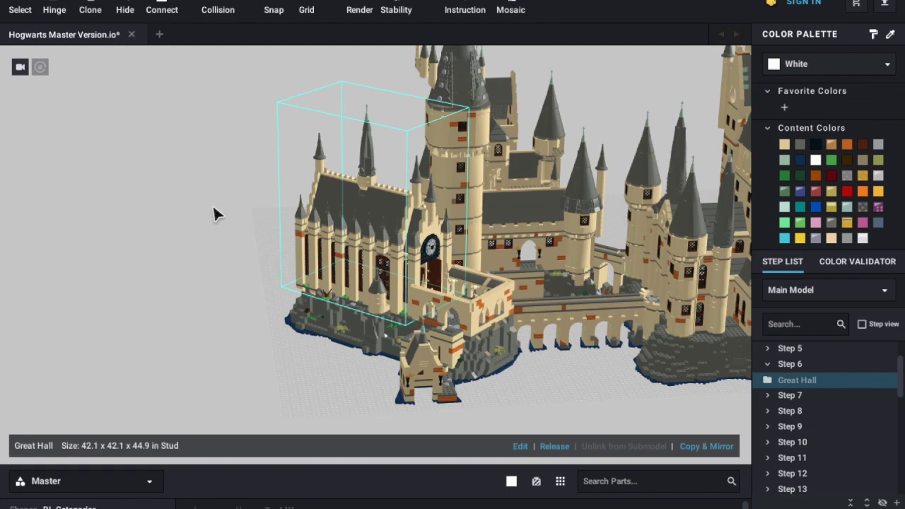
click(213, 204)
right_click(365, 261)
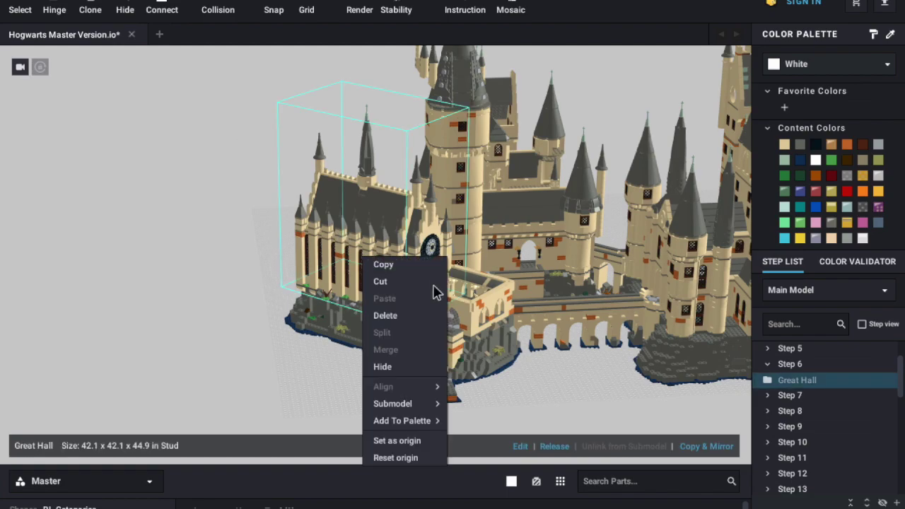
mouse_move(418, 403)
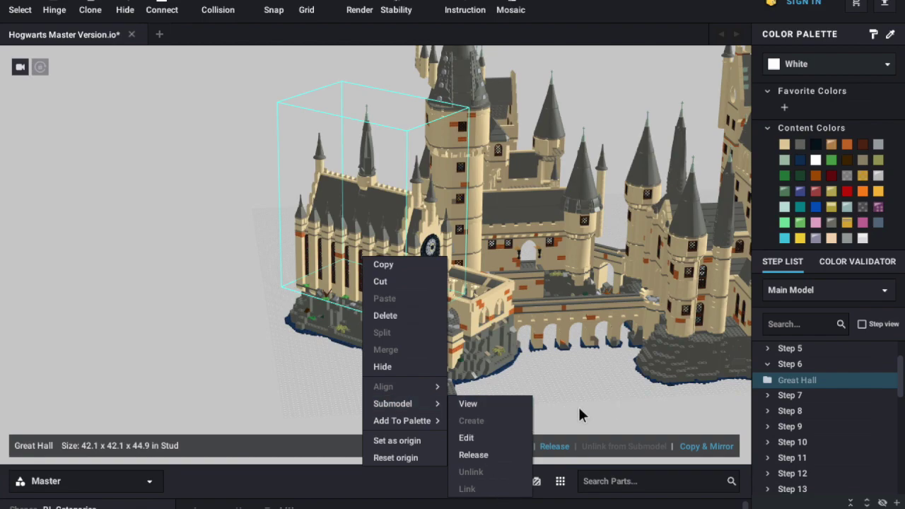
click(283, 278)
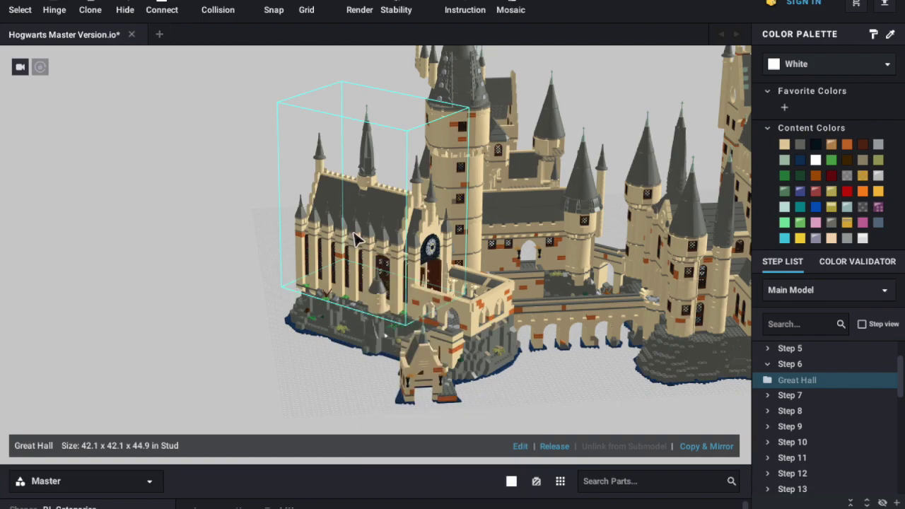
Hide the Great Hall submodel in the main model to expose the base beneath it.
mouse_move(367, 253)
right_click(367, 253)
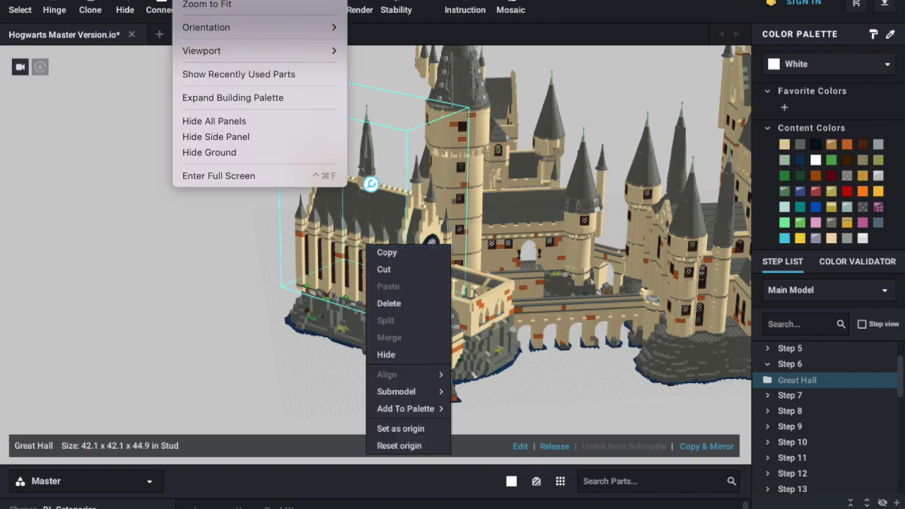
mouse_move(430, 392)
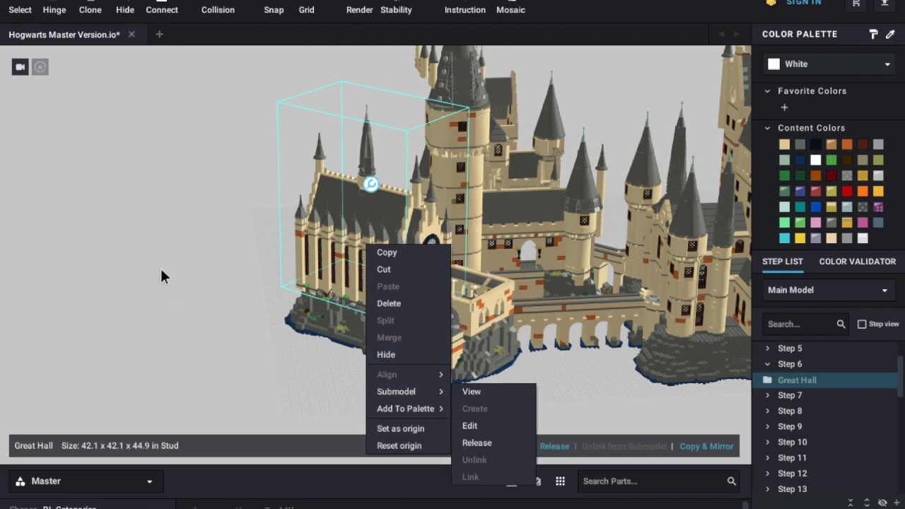
click(399, 355)
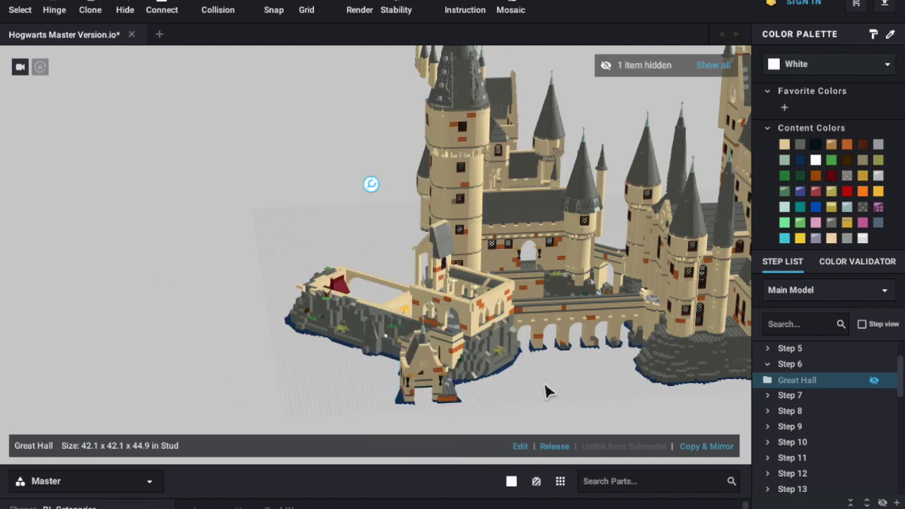
middle_drag(499, 342, 492, 342)
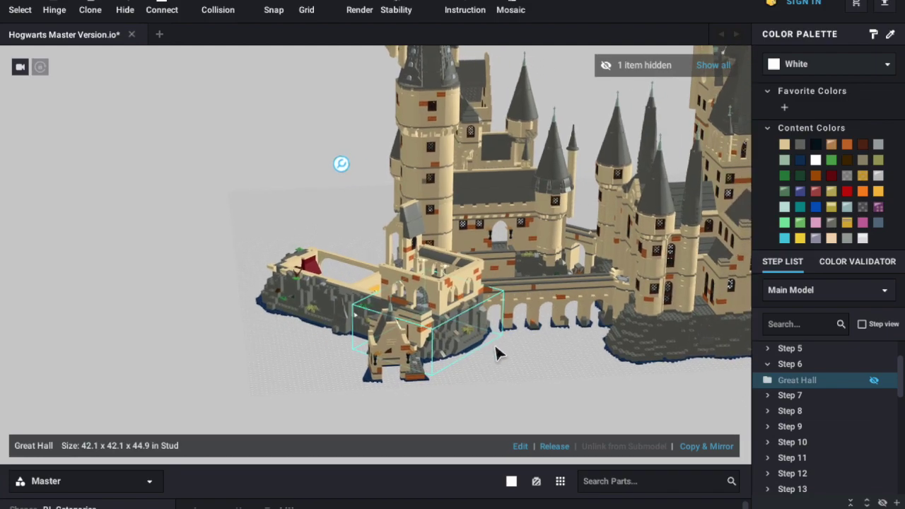
Undo the hiding of the Great Hall submodel and open that submodel on its own for viewing.
right_drag(494, 343, 495, 344)
key(ctrl+z)
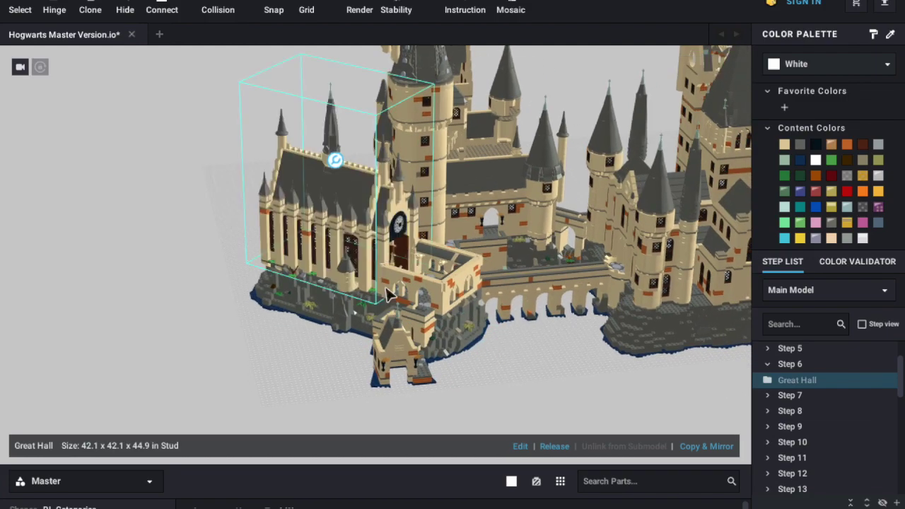
right_click(325, 239)
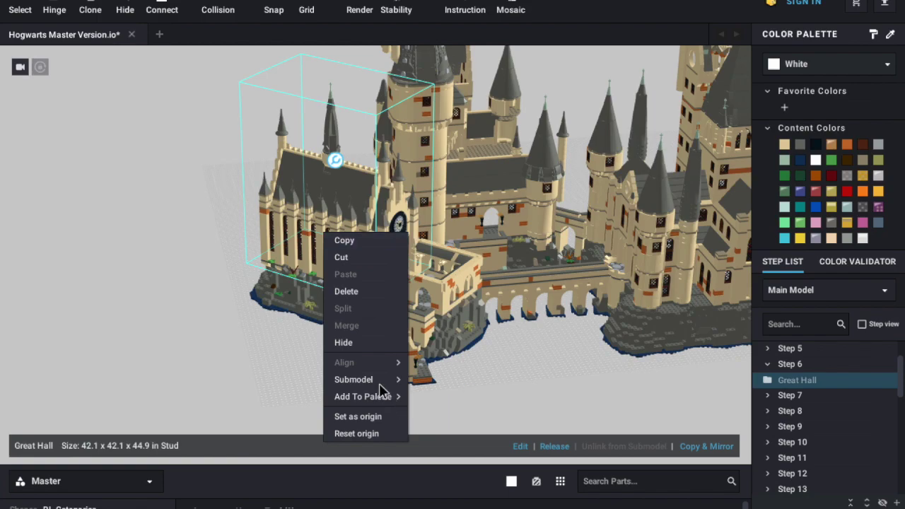
mouse_move(382, 382)
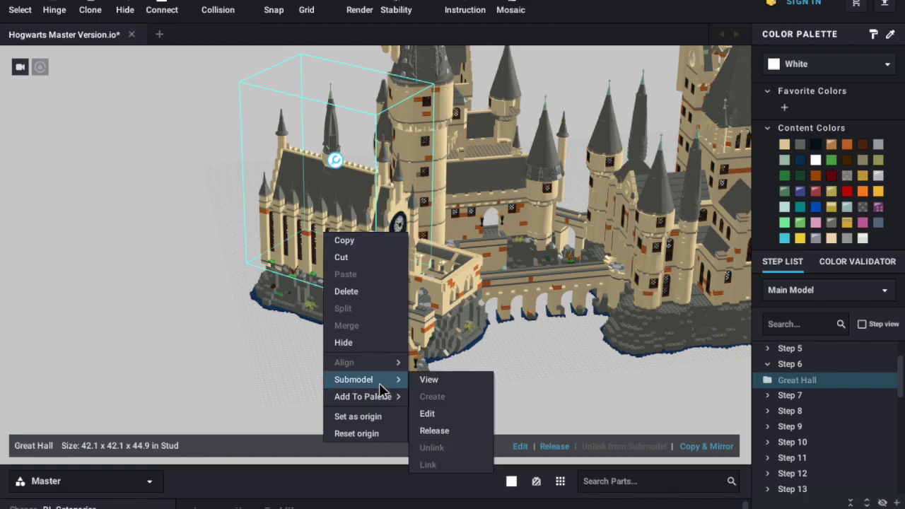
click(443, 383)
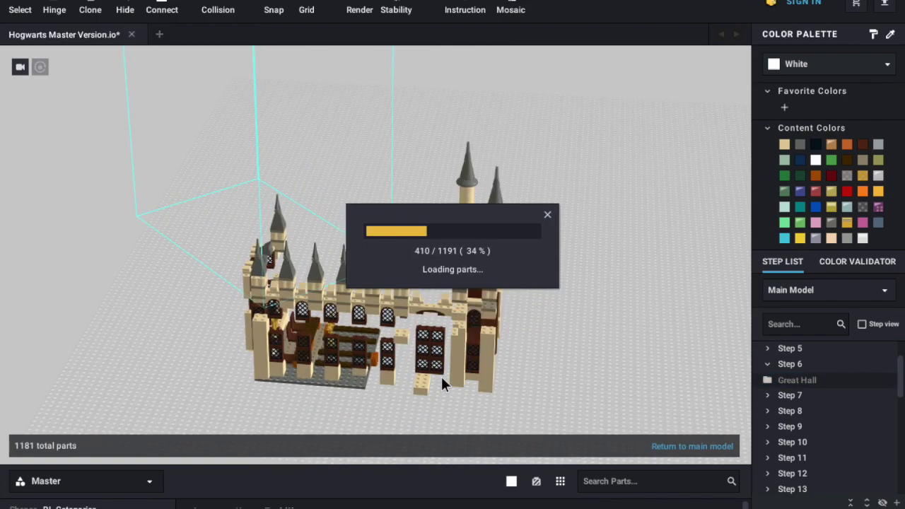
Examine the isolated Great Hall submodel from its windowed exterior wall around to the open interior with tables and floating candles.
middle_drag(649, 376, 625, 332)
click(626, 332)
scroll(627, 332, up, 3)
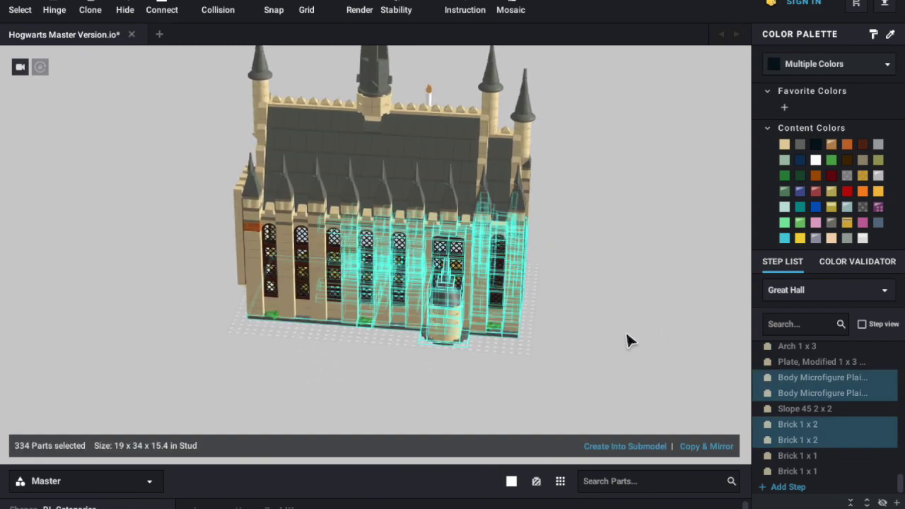
click(660, 305)
right_drag(635, 254, 699, 247)
right_drag(555, 243, 641, 256)
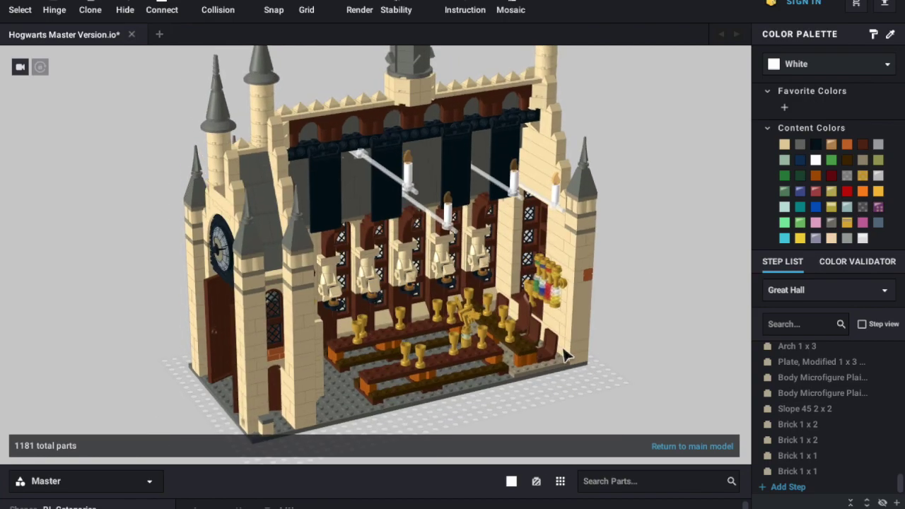
middle_drag(557, 301, 556, 170)
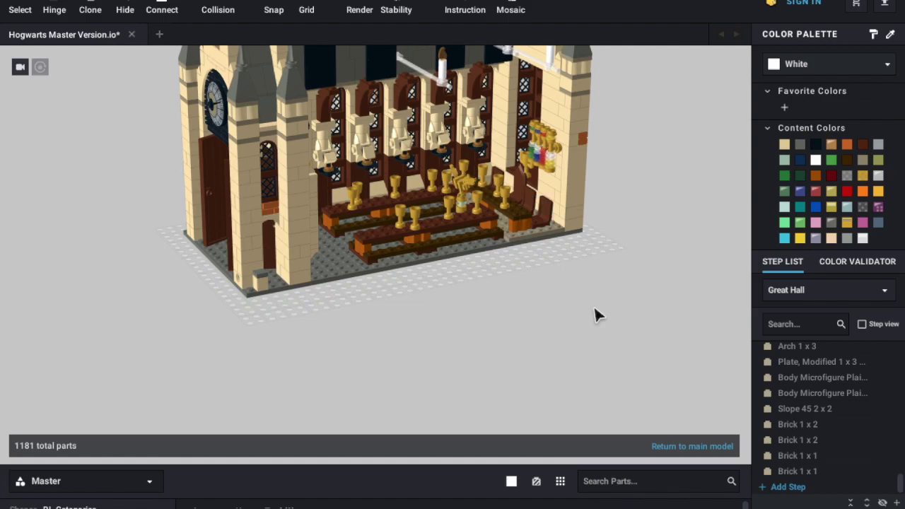
Open the parts library and look through its BL Categories and its Shapes list down to Retired & Miscellaneous.
key(ctrl+f)
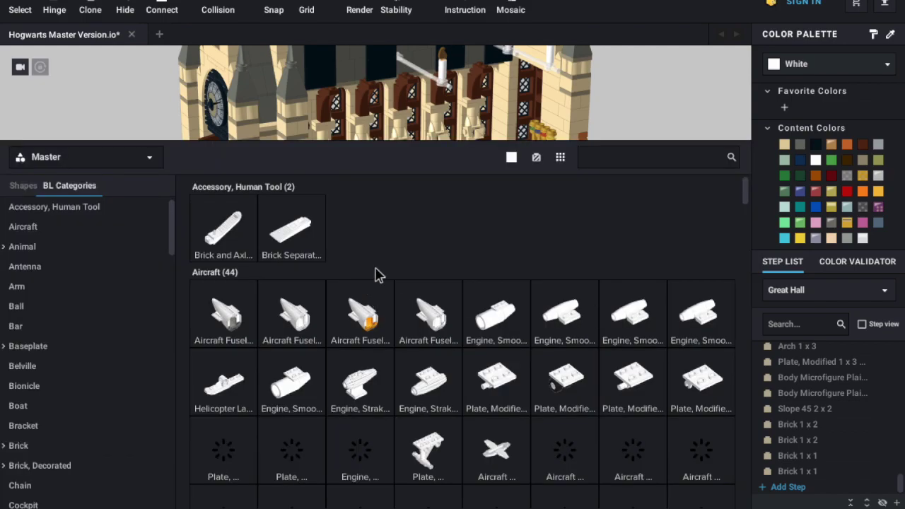
click(61, 213)
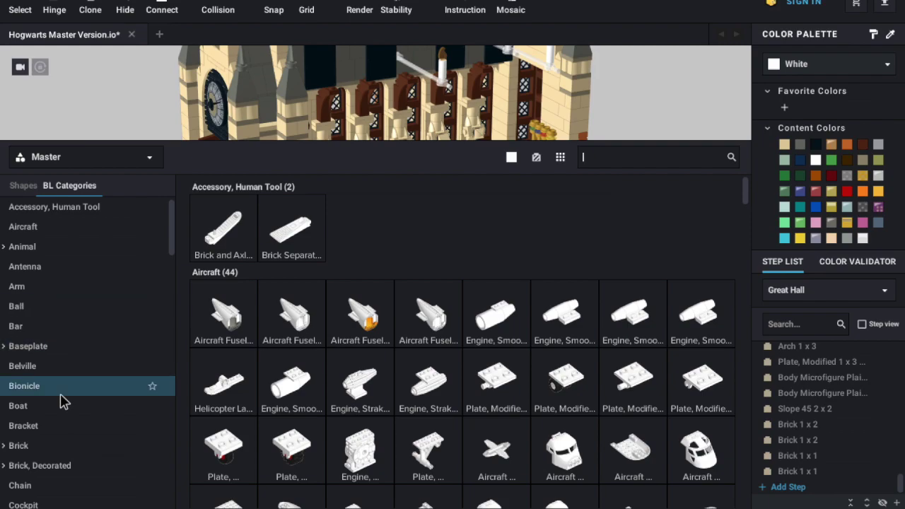
scroll(61, 400, down, 2)
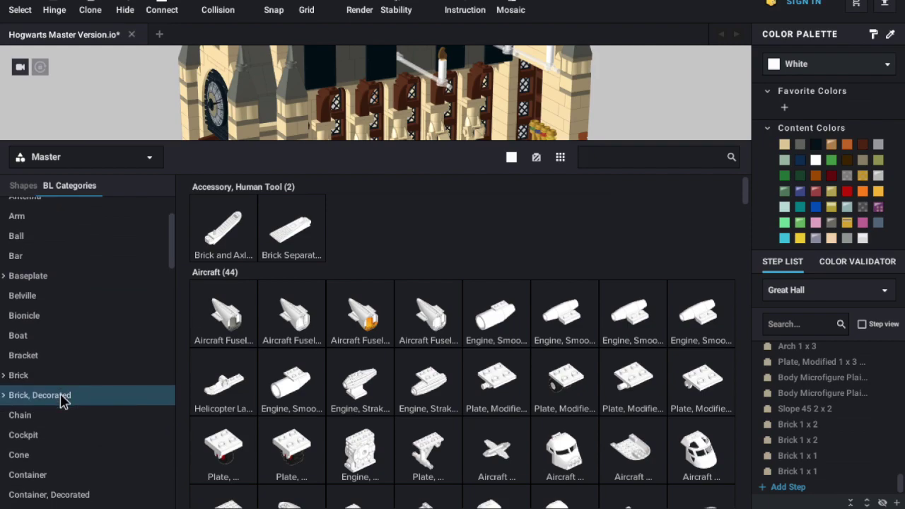
click(24, 187)
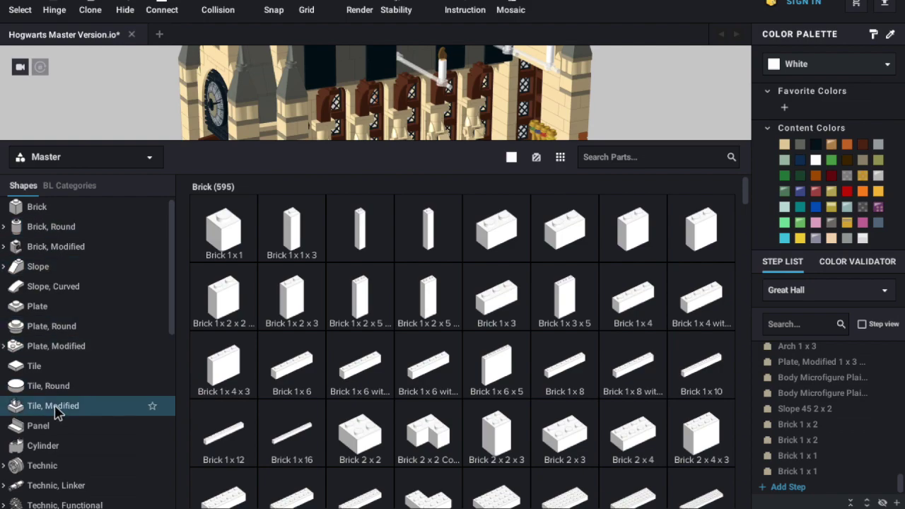
scroll(56, 413, down, 10)
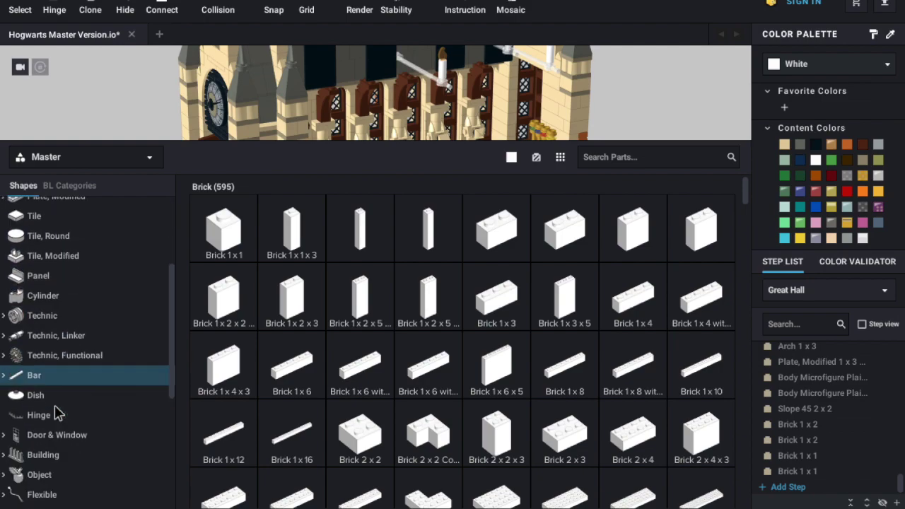
scroll(56, 413, down, 3)
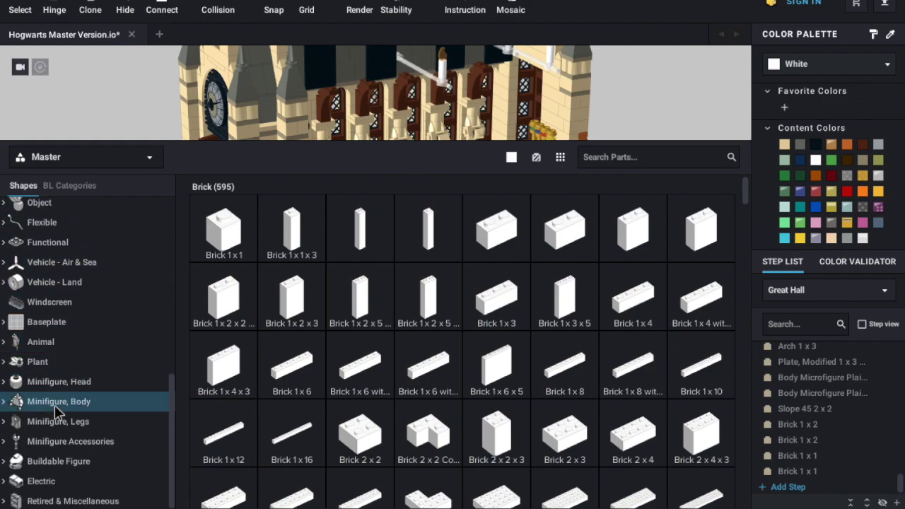
scroll(57, 410, up, 10)
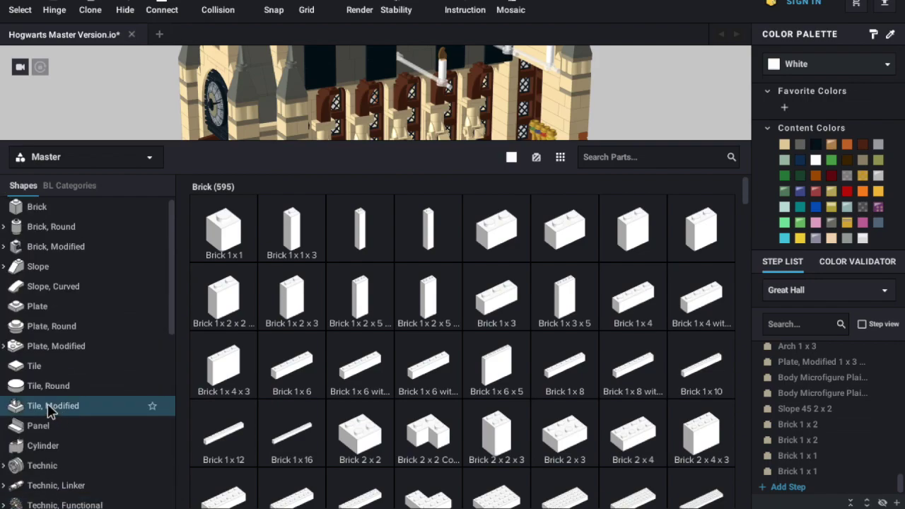
Place a white Brick 1 x 1 from the BL Brick category on the grid in front of the Great Hall's open side.
click(70, 187)
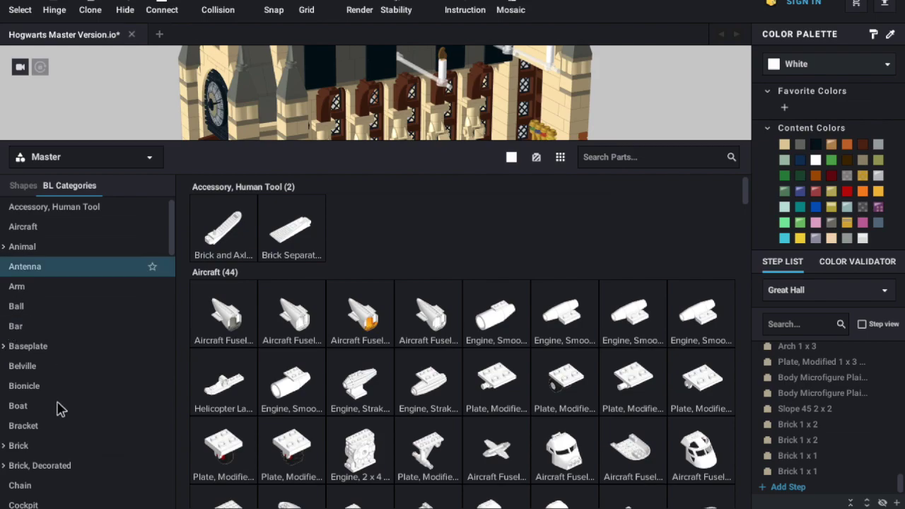
scroll(40, 436, down, 1)
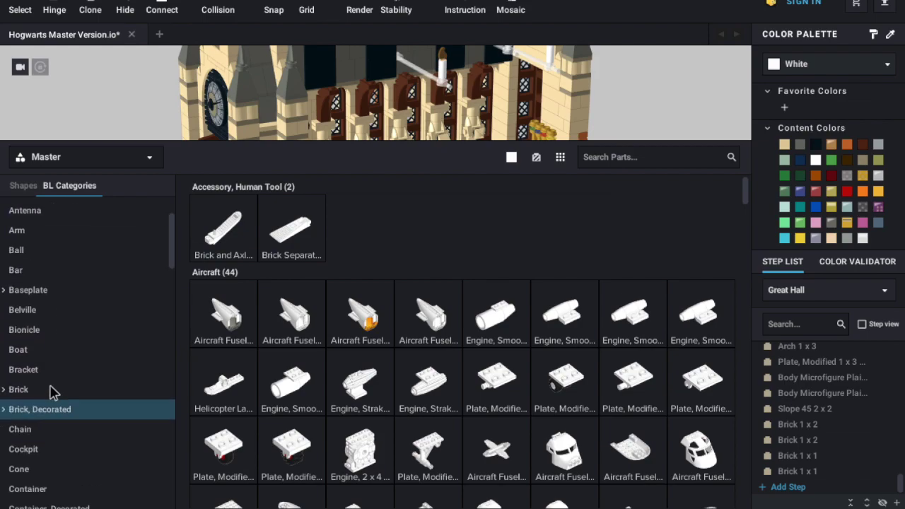
click(52, 391)
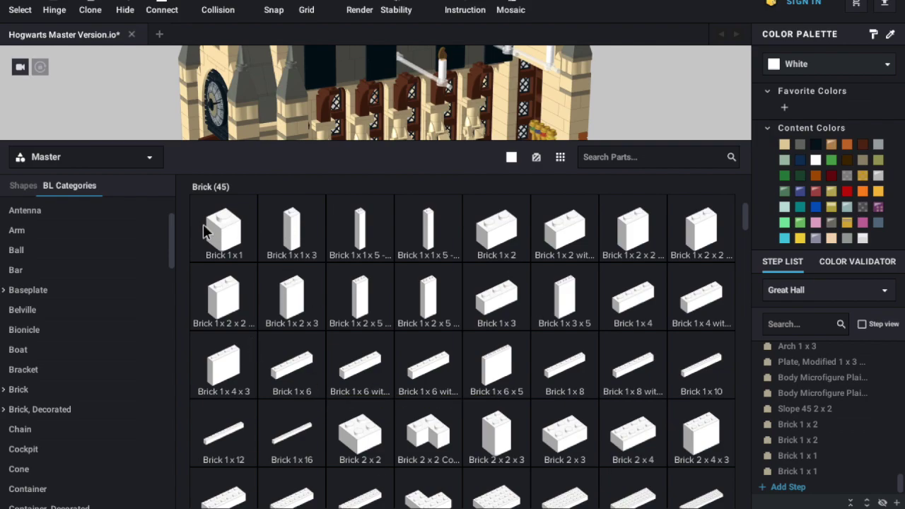
drag(218, 224, 475, 315)
click(534, 340)
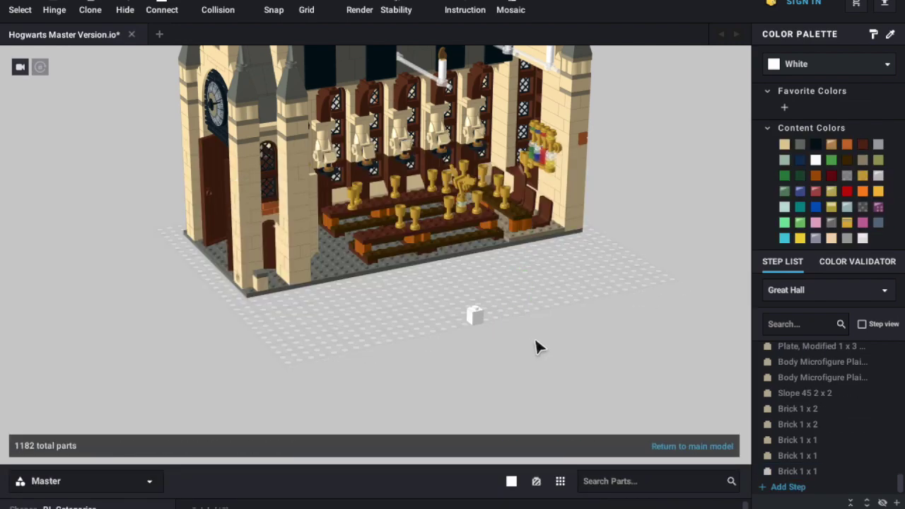
Set the newly placed white Brick 1 x 1 as the origin and inspect it up close.
right_click(481, 318)
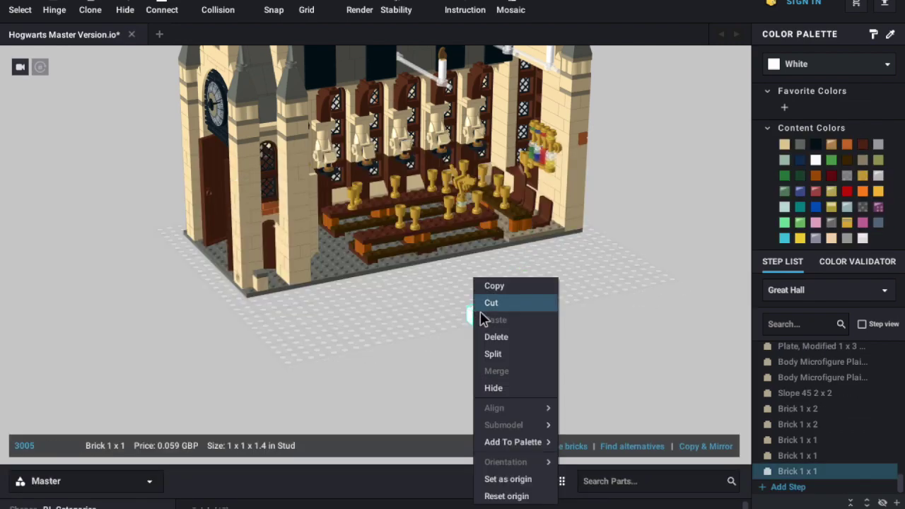
click(508, 480)
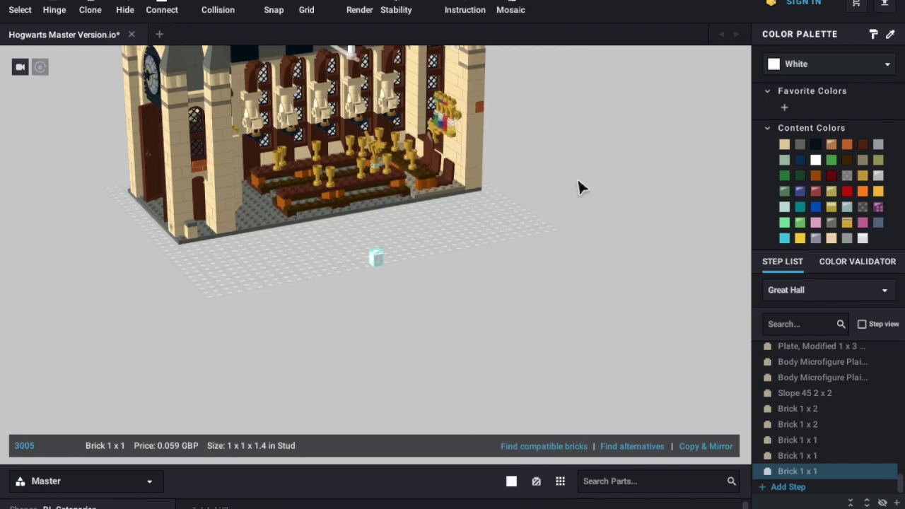
scroll(578, 178, up, 5)
right_drag(631, 346, 254, 158)
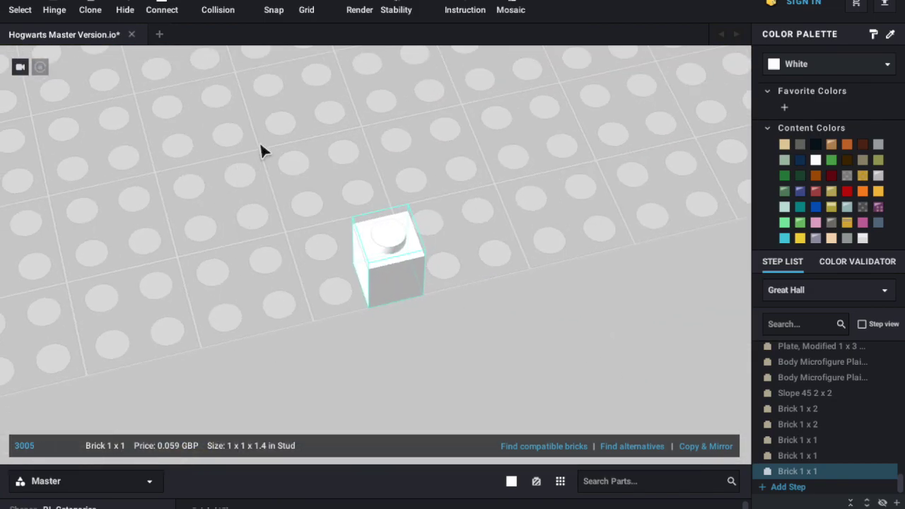
right_drag(439, 358, 444, 346)
Reposition the white Brick 1 x 1 along the edge of the grid and reselect it.
drag(315, 238, 345, 281)
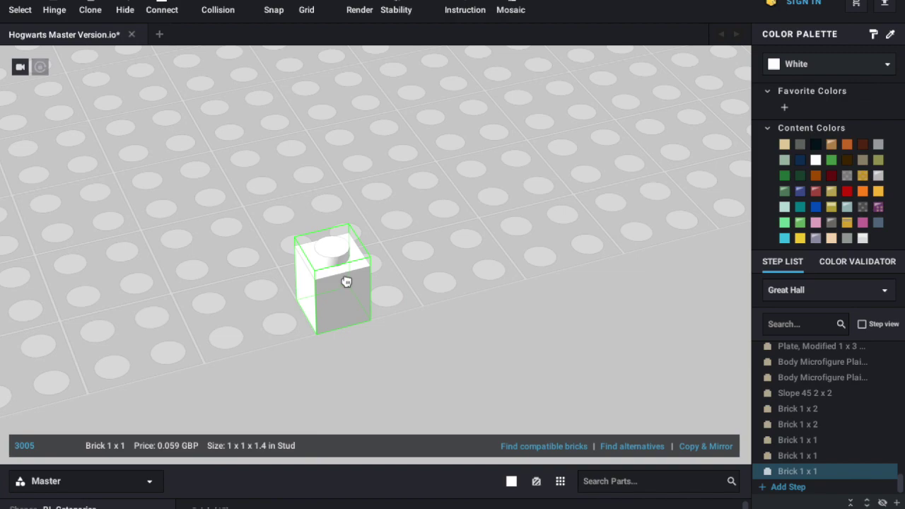
click(415, 358)
click(347, 264)
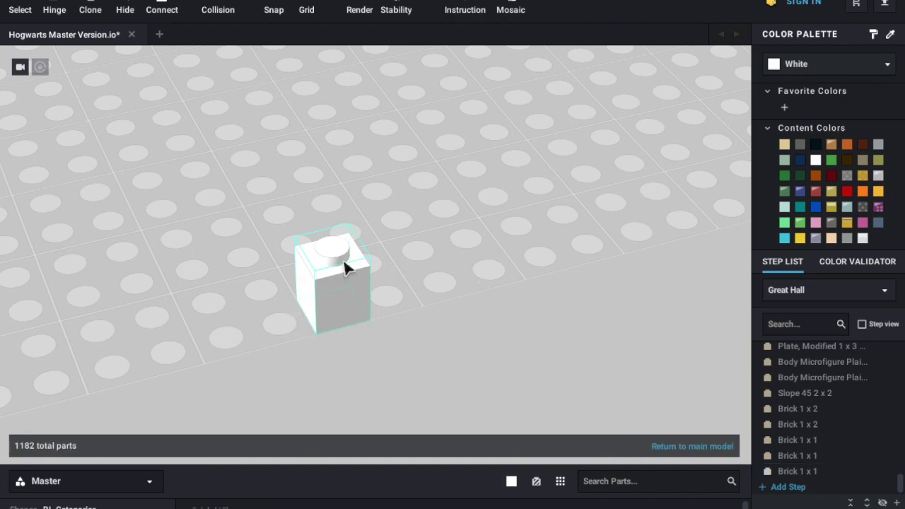
right_drag(474, 262, 475, 170)
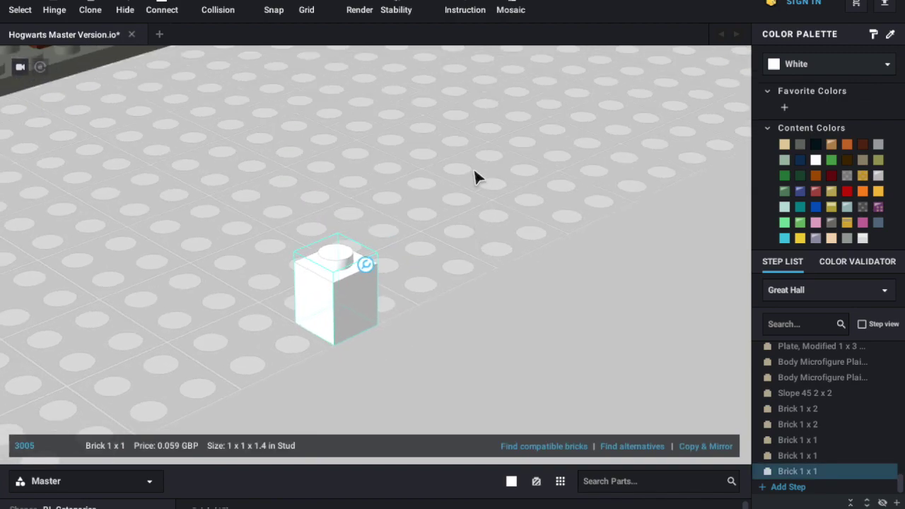
Look through the colors available for the Brick 1 x 1, from Solid Colors to Glowing Neon, and back to the solid ones.
click(888, 66)
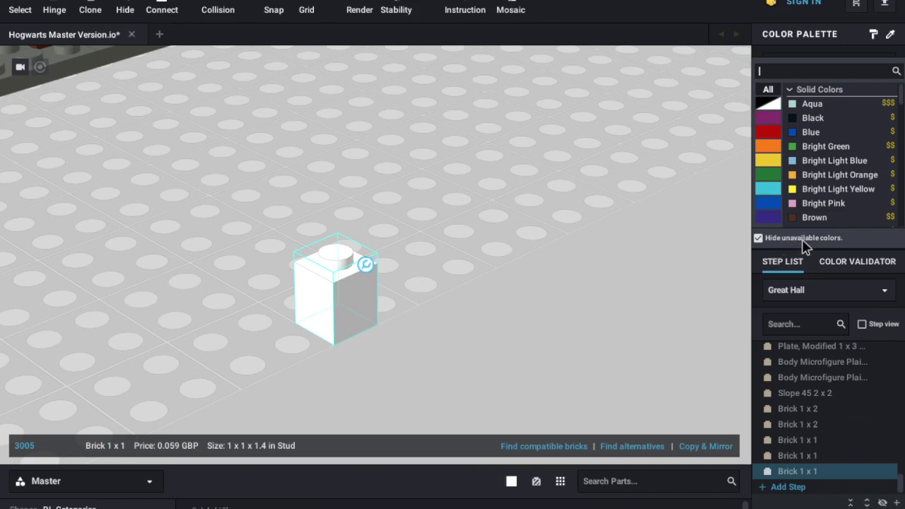
scroll(817, 164, down, 1)
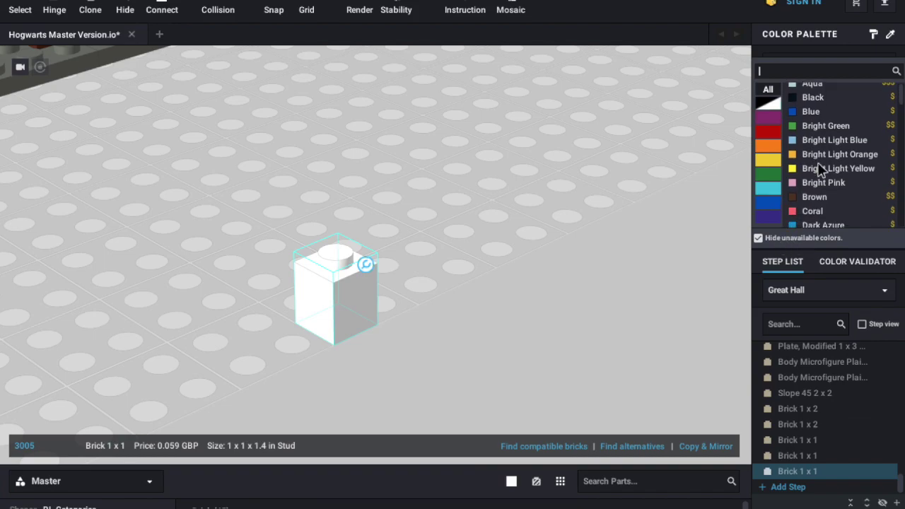
scroll(817, 164, down, 5)
scroll(820, 170, down, 10)
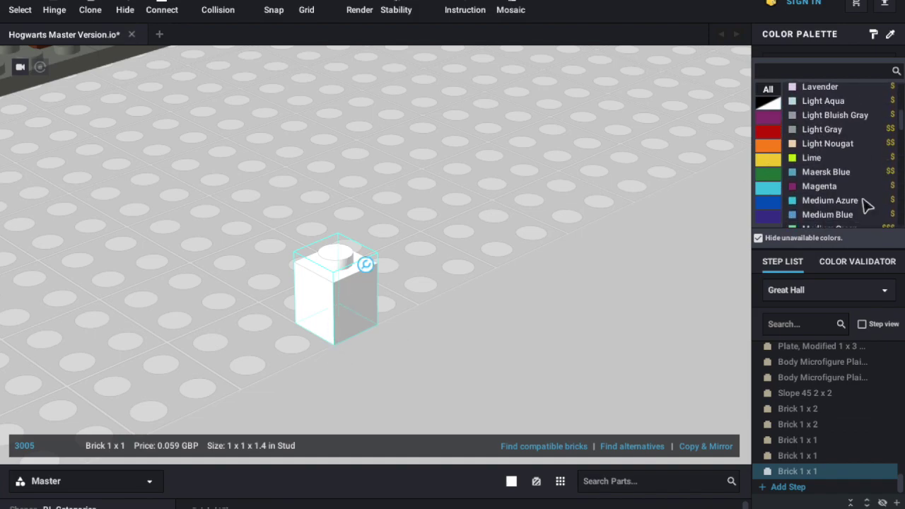
scroll(808, 196, down, 15)
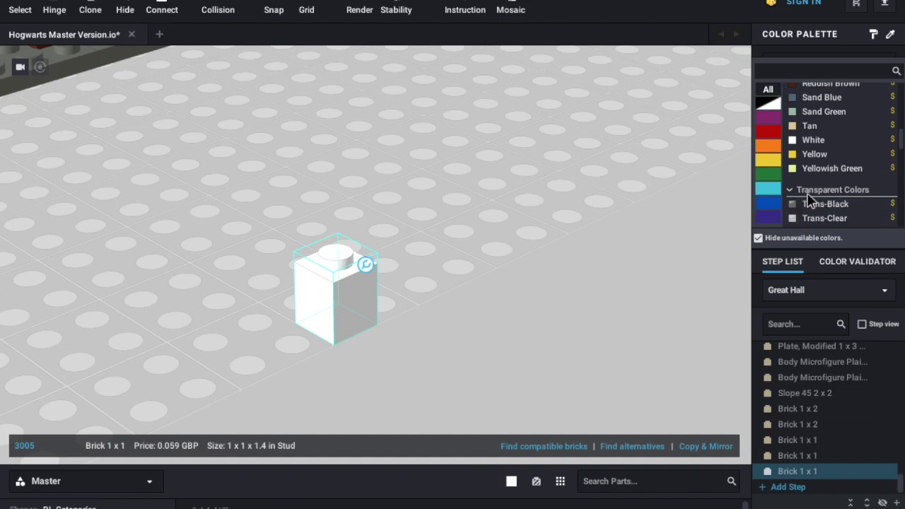
scroll(808, 199, down, 15)
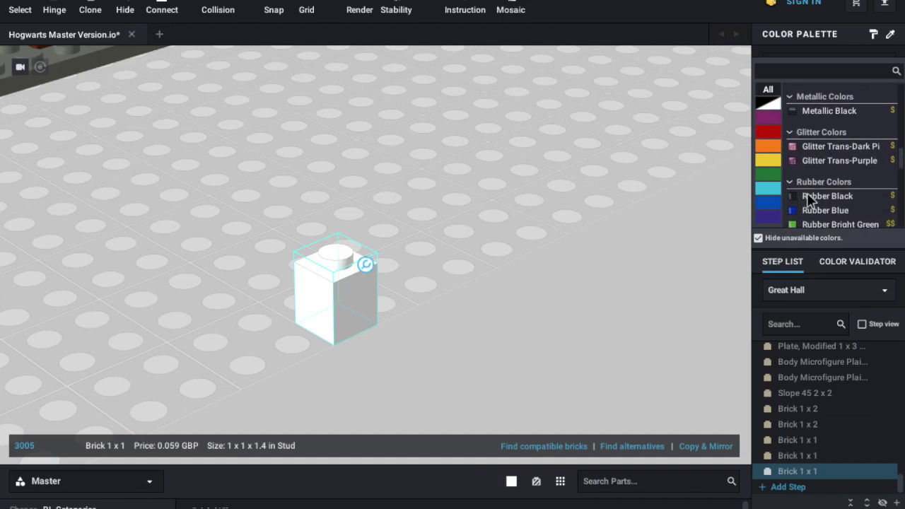
scroll(806, 192, down, 15)
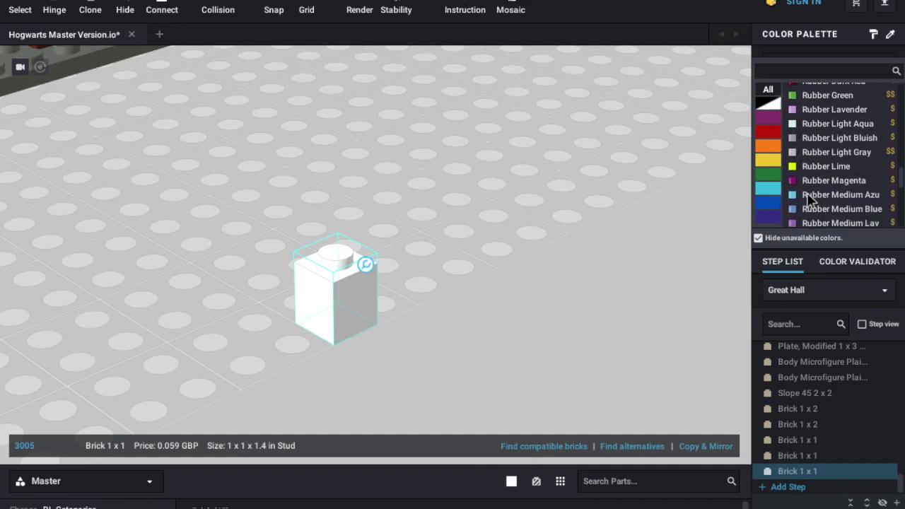
scroll(807, 193, down, 10)
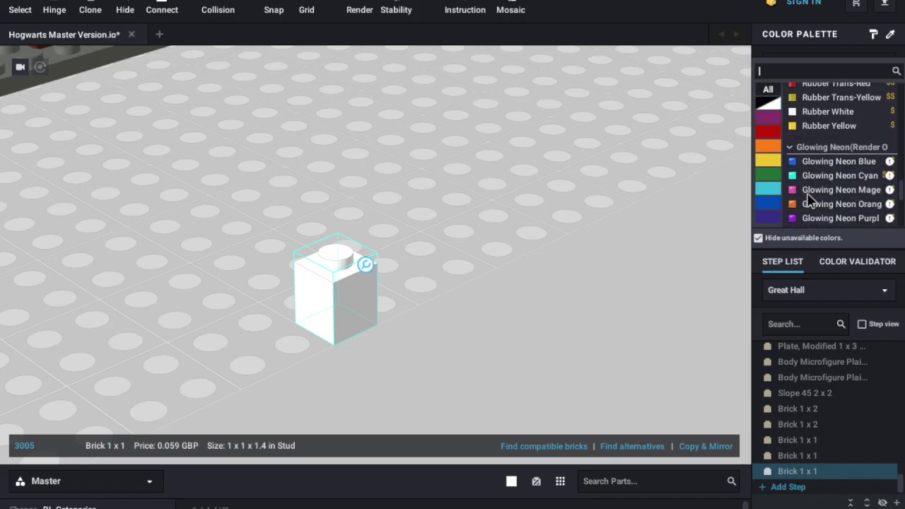
scroll(807, 197, up, 10)
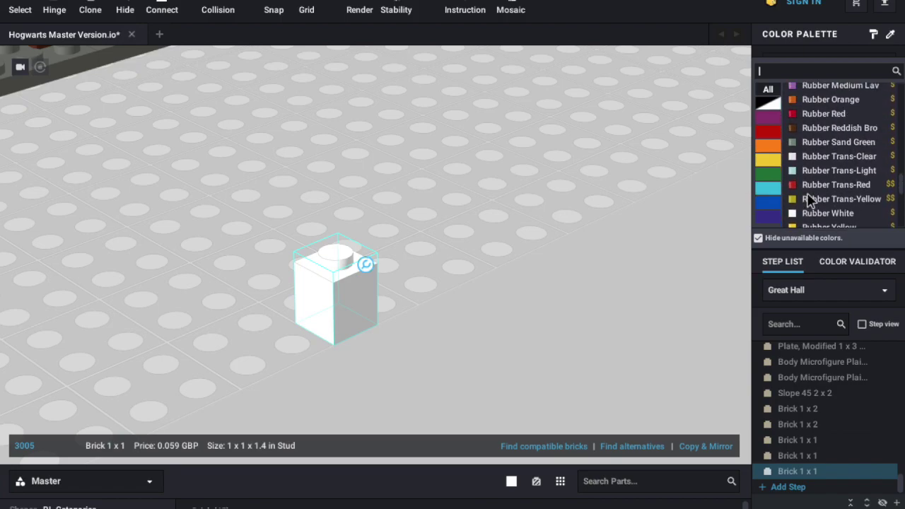
scroll(807, 194, up, 10)
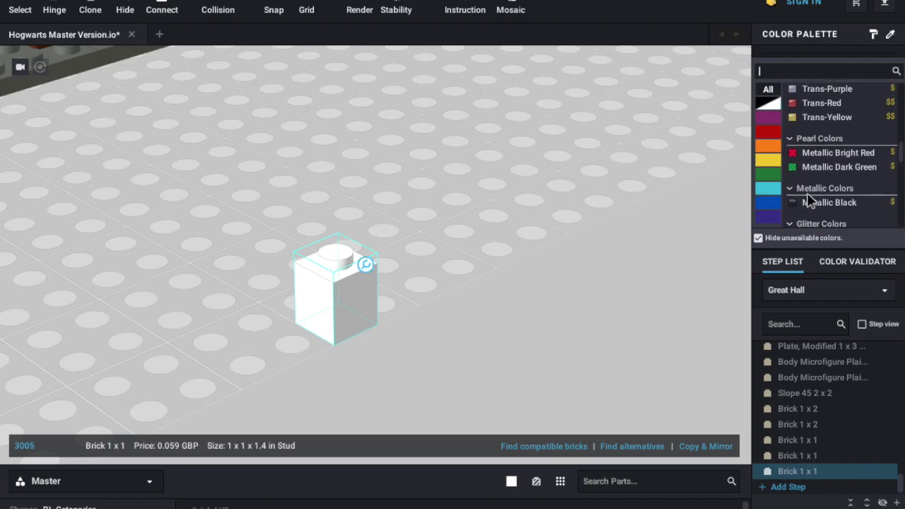
scroll(806, 193, up, 2)
scroll(807, 192, down, 3)
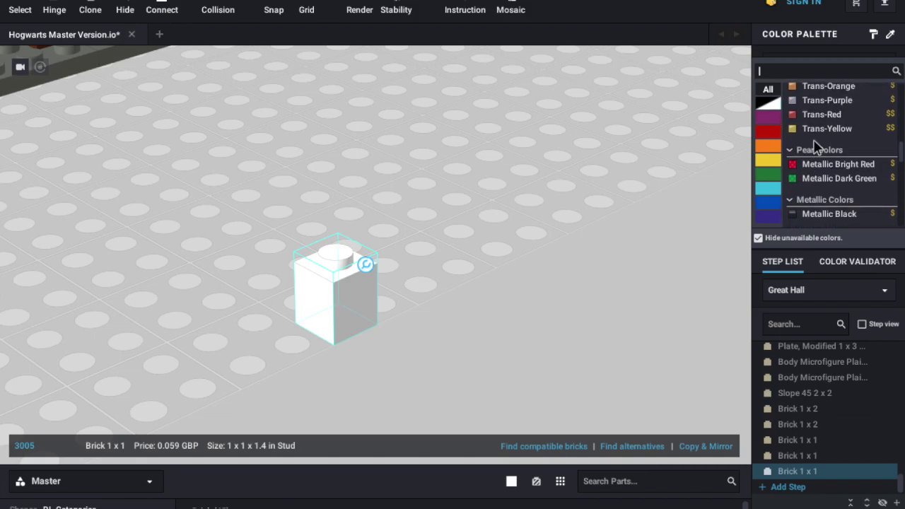
scroll(814, 142, up, 10)
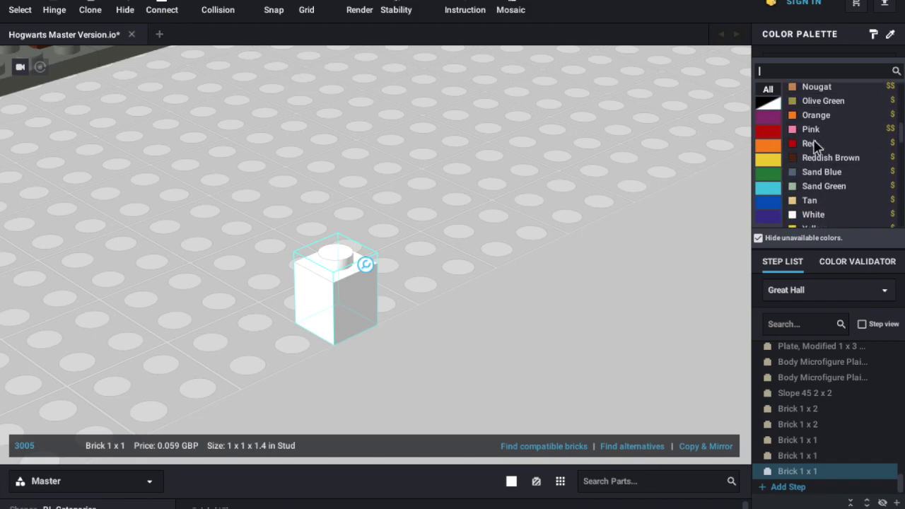
Include unavailable colors in the color list and recolor the Brick 1 x 1 to Medium Dark Pink.
click(757, 239)
scroll(823, 161, down, 12)
scroll(823, 156, down, 8)
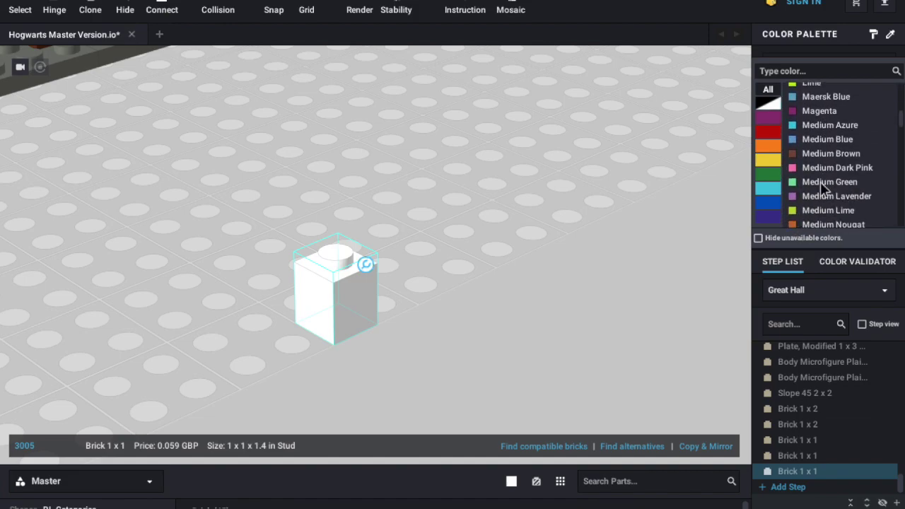
click(817, 170)
click(544, 294)
right_drag(545, 294, 316, 319)
click(314, 324)
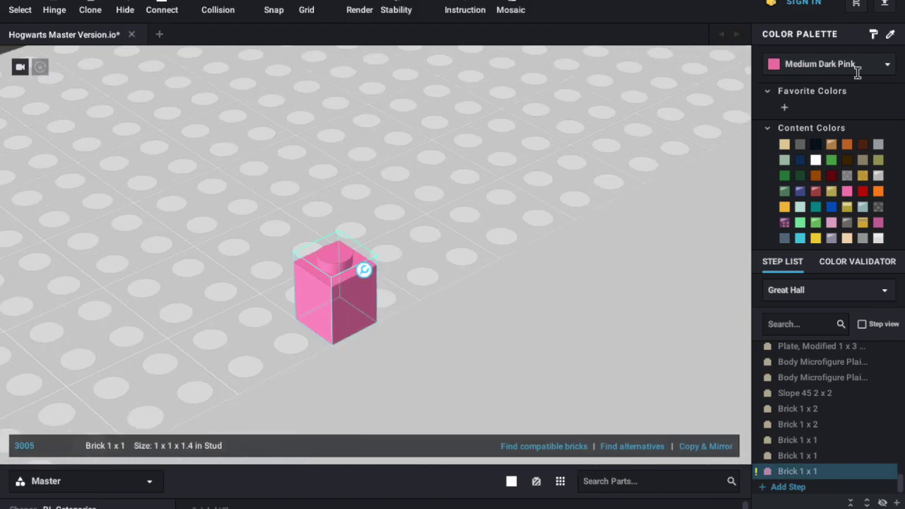
Hide unavailable colors again and recolor the Brick 1 x 1 to Medium Lavender.
click(857, 68)
click(761, 240)
scroll(827, 164, down, 3)
scroll(827, 164, down, 5)
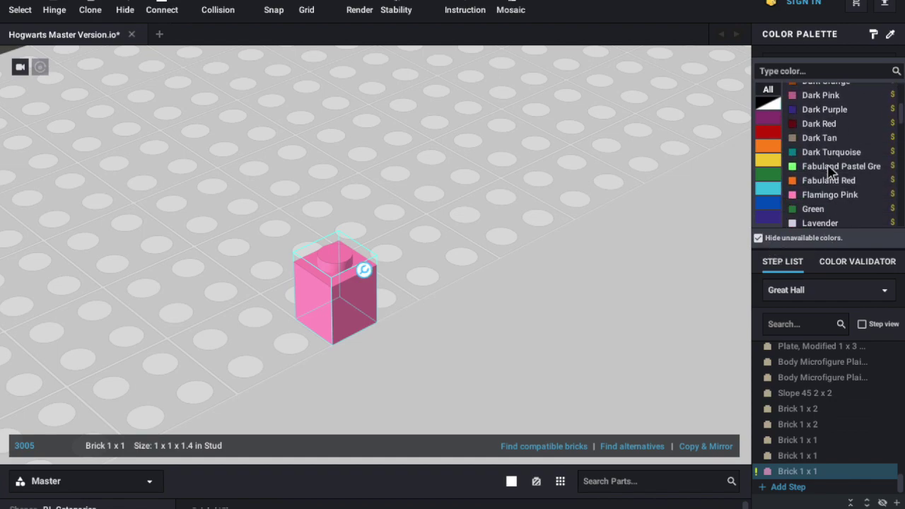
scroll(829, 167, down, 4)
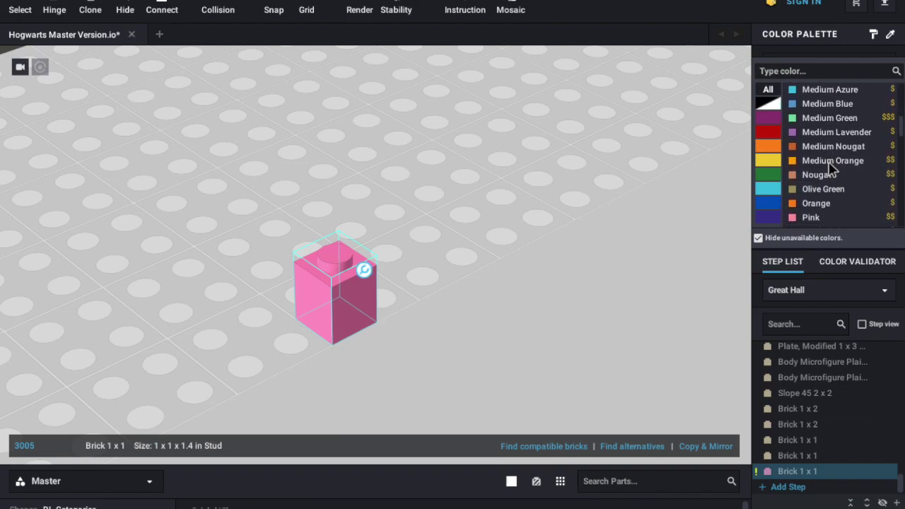
click(826, 133)
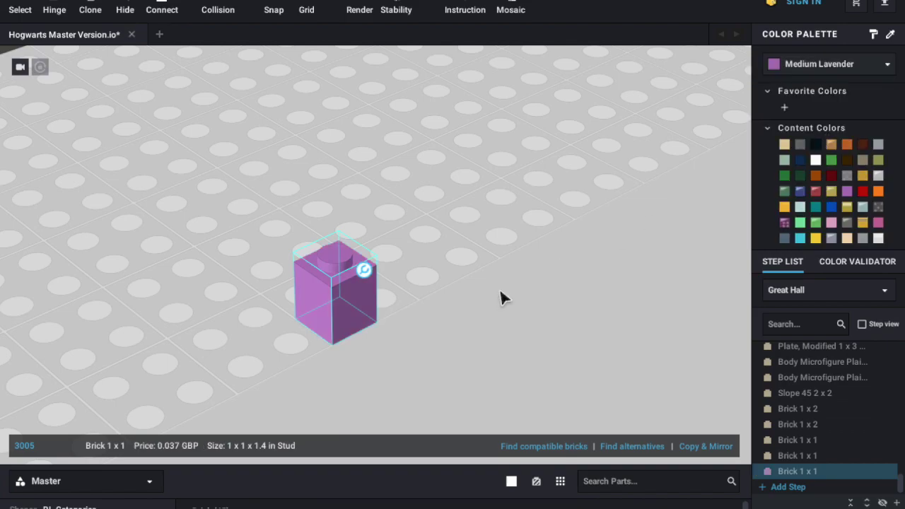
click(460, 347)
mouse_move(466, 340)
right_down()
mouse_move(494, 330)
mouse_move(462, 344)
right_up()
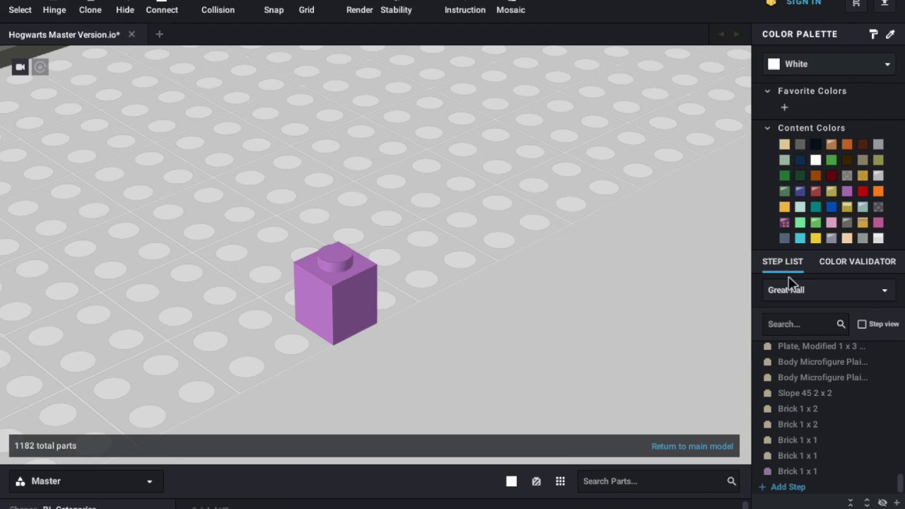
Examine the Great Hall from several angles to compare its parts with the Content Colors, ending at the loose Brick 1 x 1.
scroll(512, 309, down, 10)
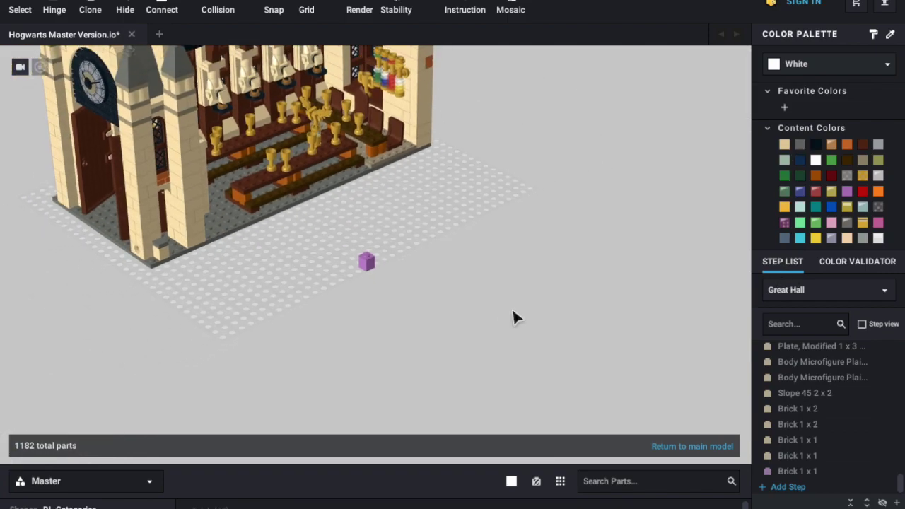
right_drag(519, 304, 539, 315)
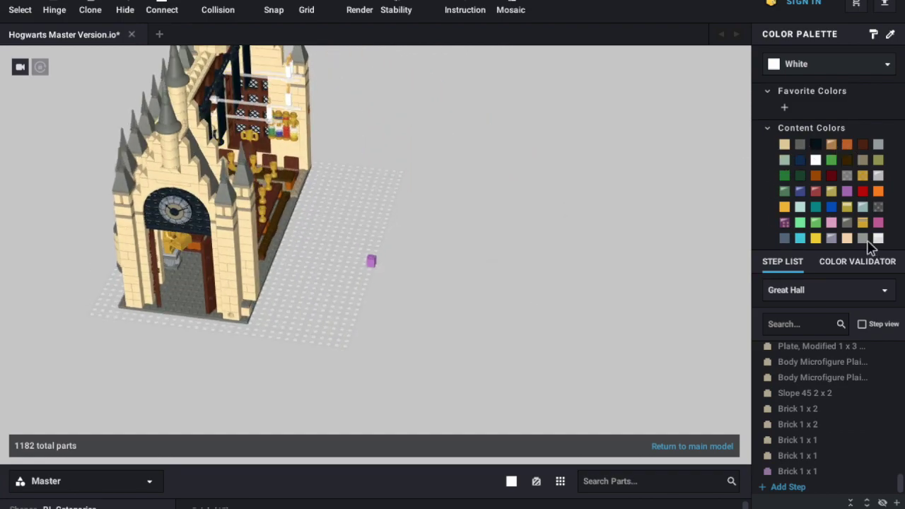
scroll(454, 273, up, 8)
right_drag(446, 272, 481, 264)
scroll(433, 269, down, 1)
scroll(433, 269, down, 8)
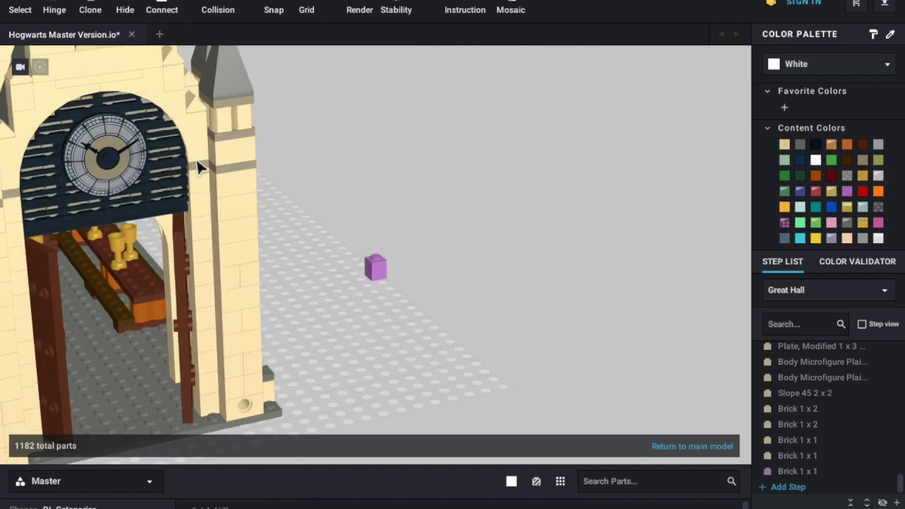
right_drag(623, 297, 578, 304)
scroll(578, 303, up, 2)
scroll(374, 289, up, 3)
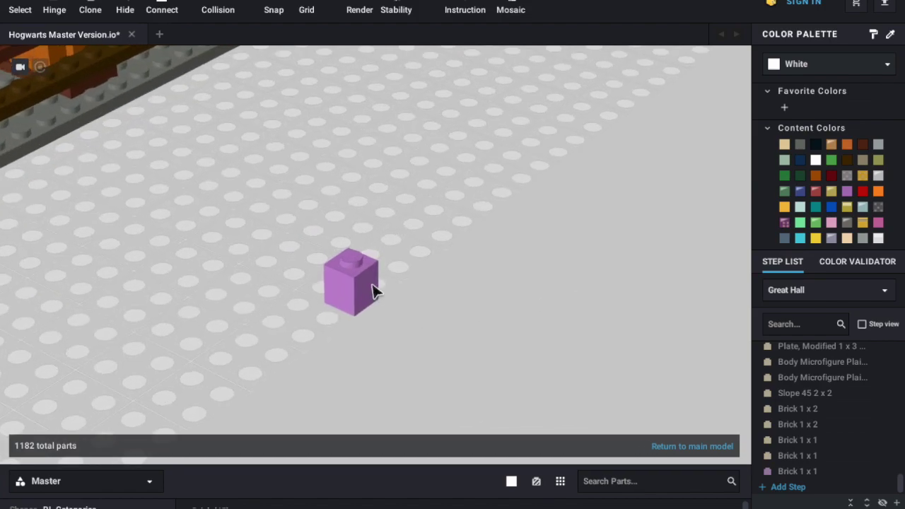
Recolor the loose Brick 1 x 1 to Tan from the Content Colors and check the prices of the other colors.
click(375, 272)
click(784, 144)
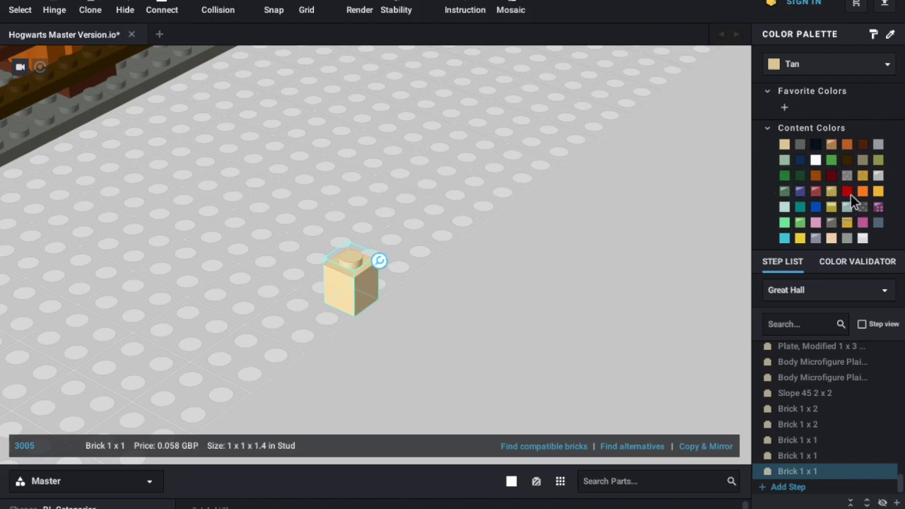
click(874, 67)
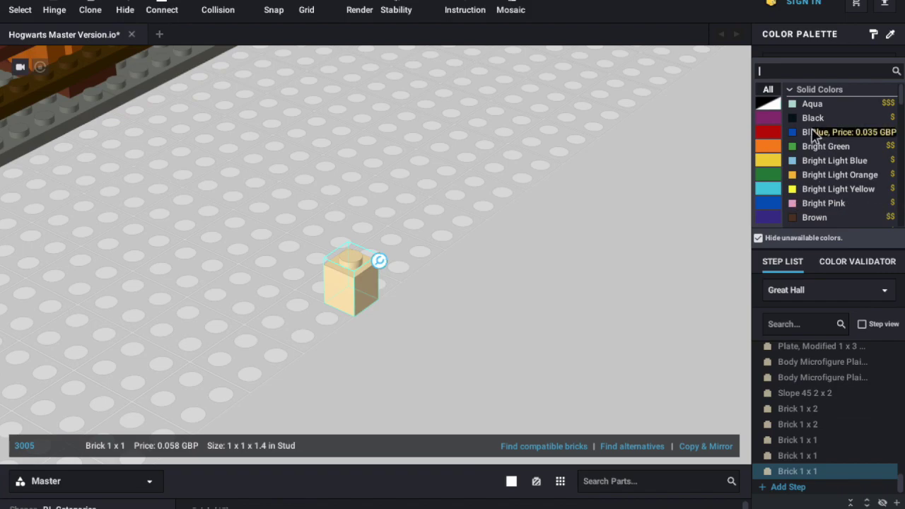
click(536, 205)
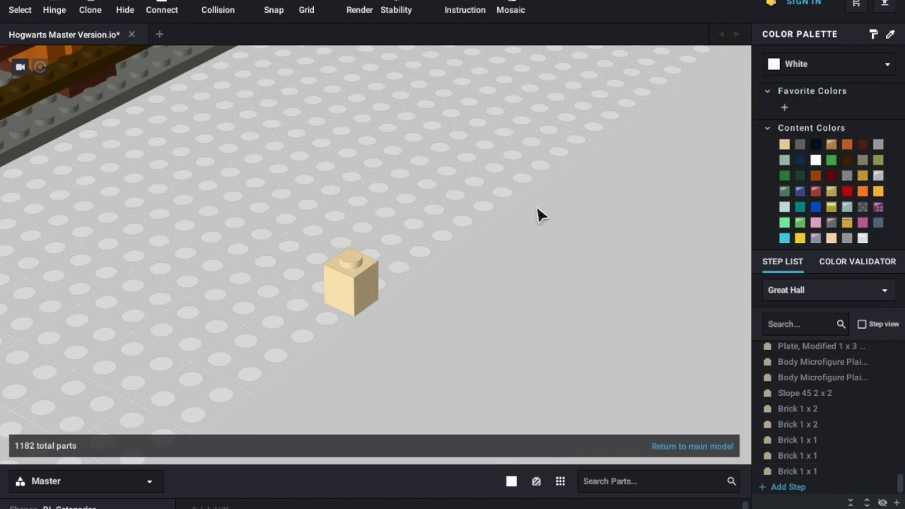
Duplicate the tan Brick 1 x 1 and place the copy on top of the original.
scroll(538, 205, down, 2)
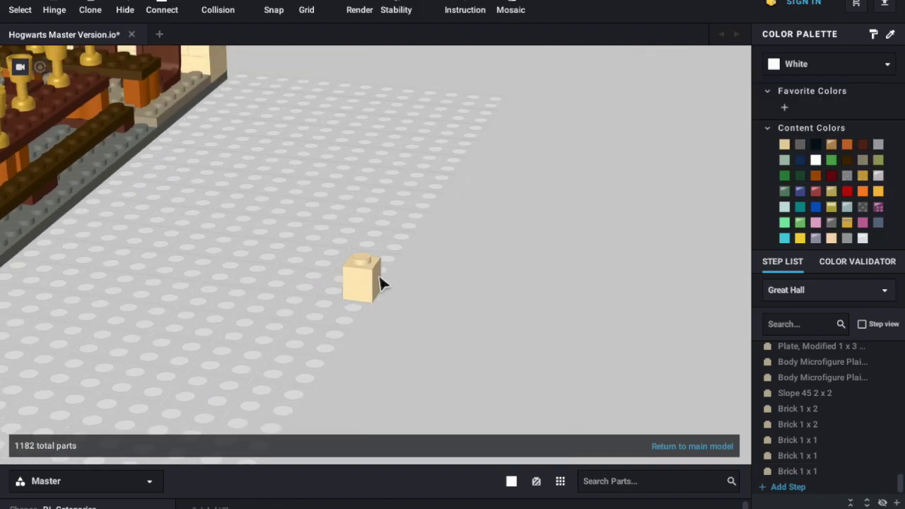
click(378, 283)
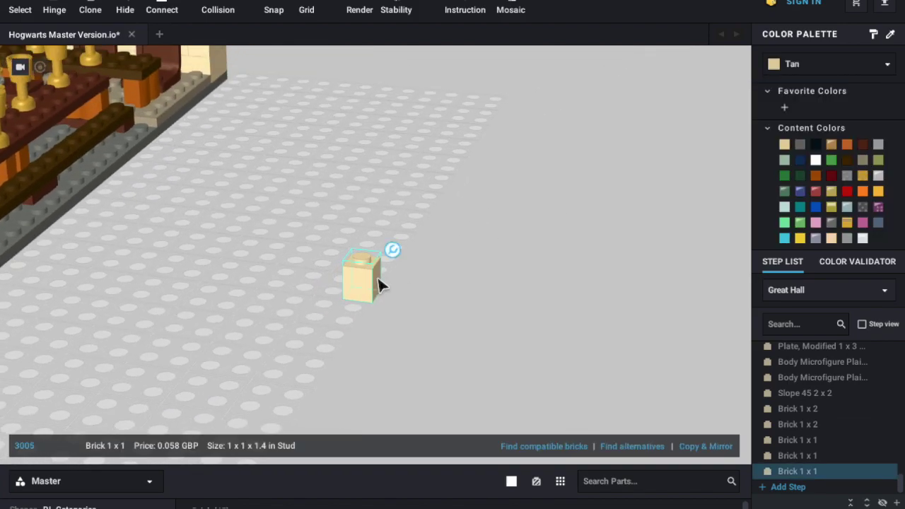
click(443, 282)
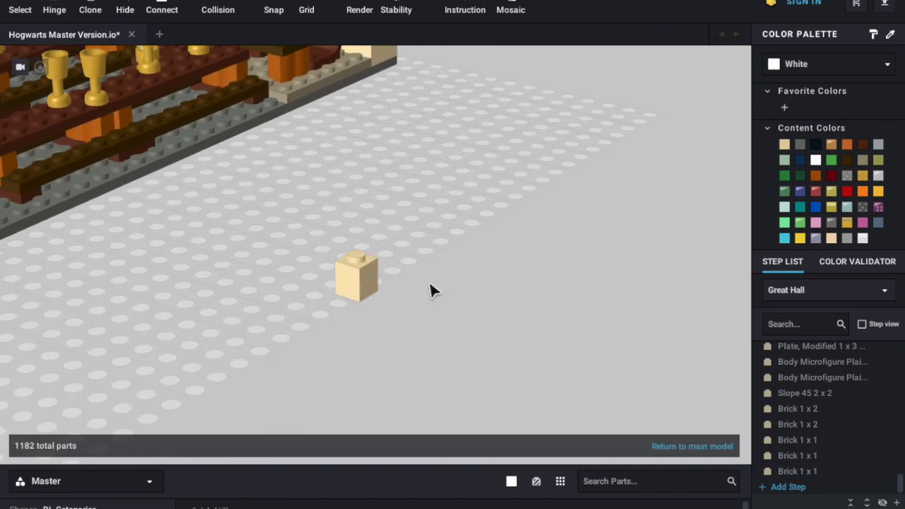
scroll(429, 285, up, 2)
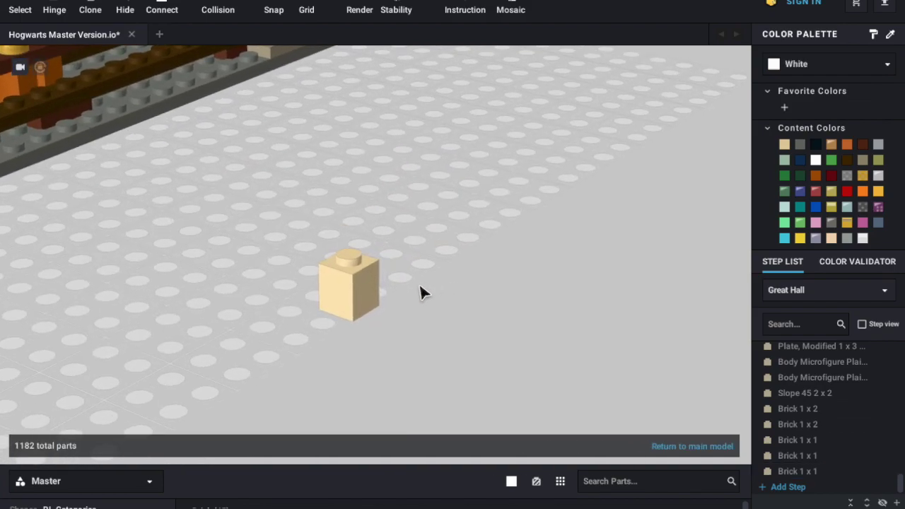
right_drag(420, 286, 428, 327)
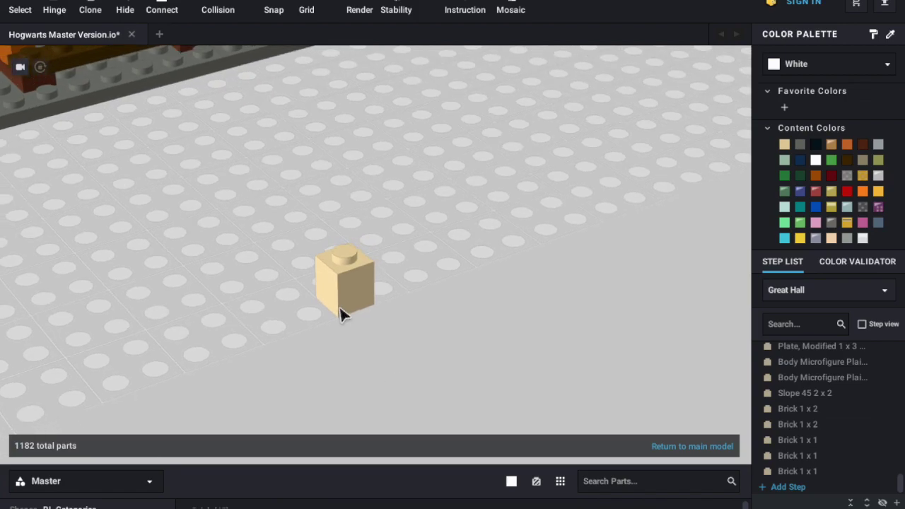
click(343, 301)
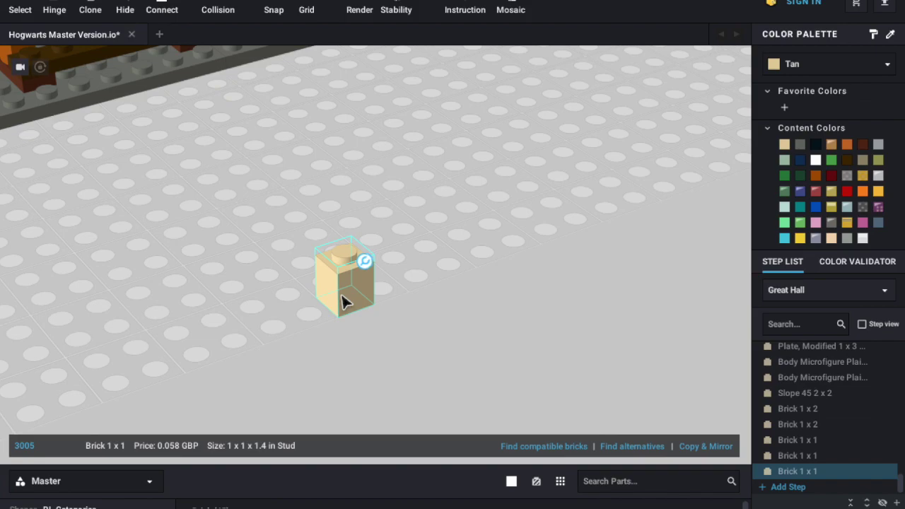
key(ctrl+d)
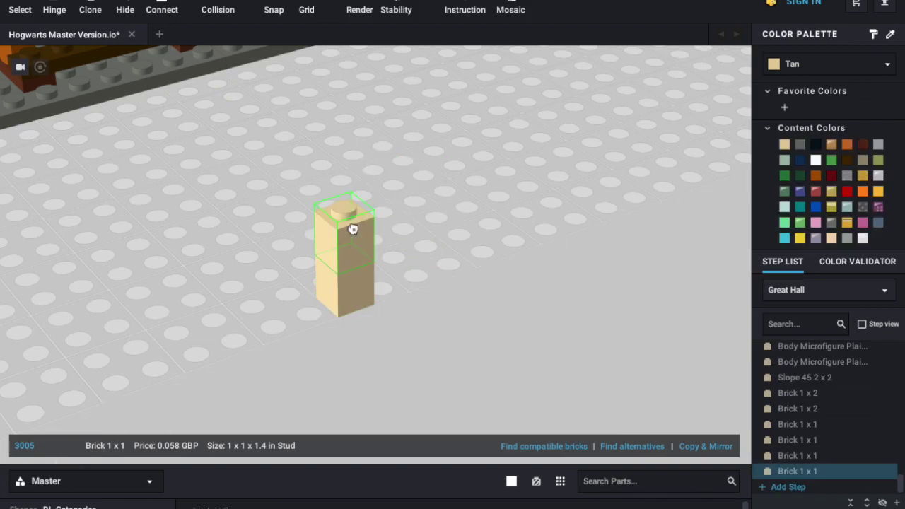
click(352, 227)
click(468, 242)
right_drag(470, 241, 364, 234)
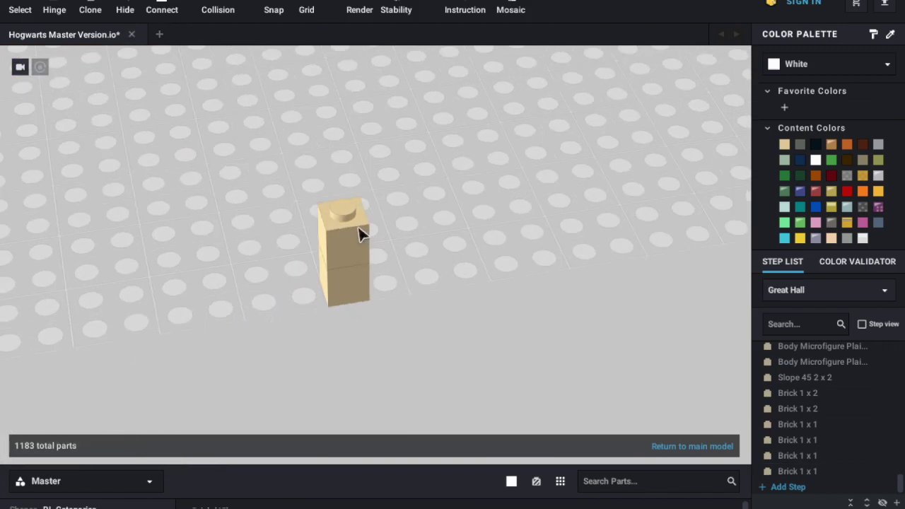
Move the upper tan Brick 1 x 1 down onto the grid directly beside the first one, along the grid's edge.
drag(353, 233, 398, 276)
click(508, 301)
mouse_move(507, 294)
right_down()
mouse_move(516, 280)
mouse_move(509, 291)
right_up()
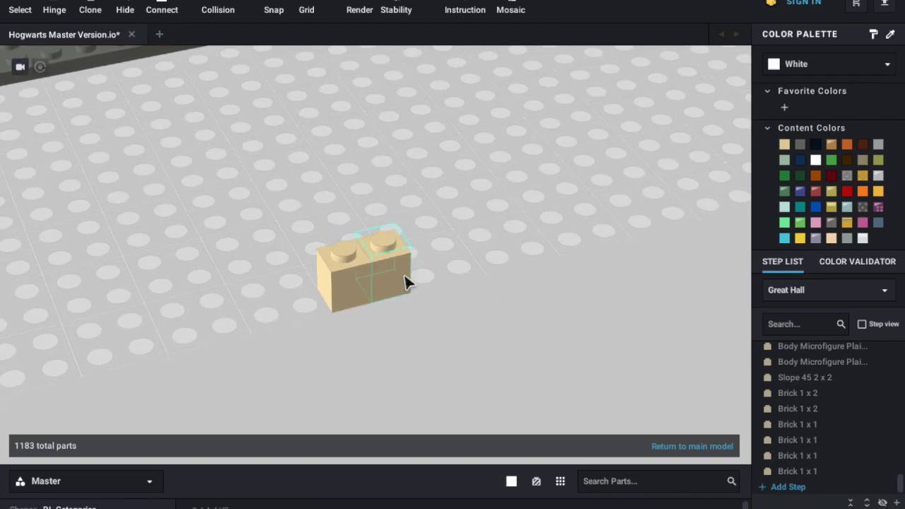
Tip the second tan Brick 1 x 1 onto its side and move it one stud away from the first brick.
click(407, 283)
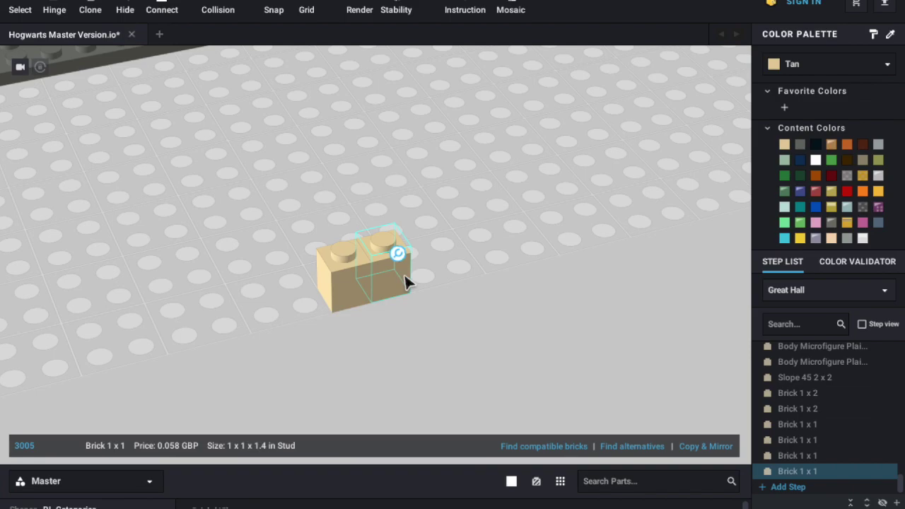
key(Up)
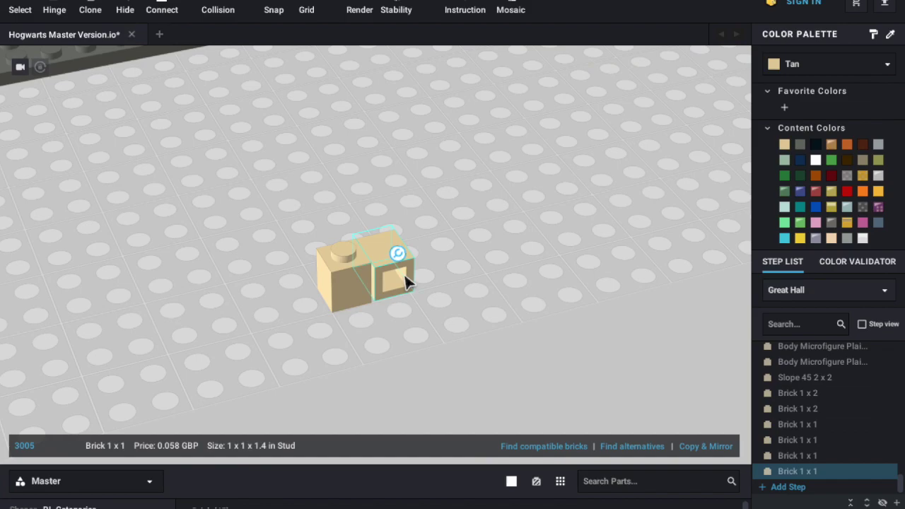
key(Right)
drag(406, 282, 440, 279)
key(Right)
key(Left)
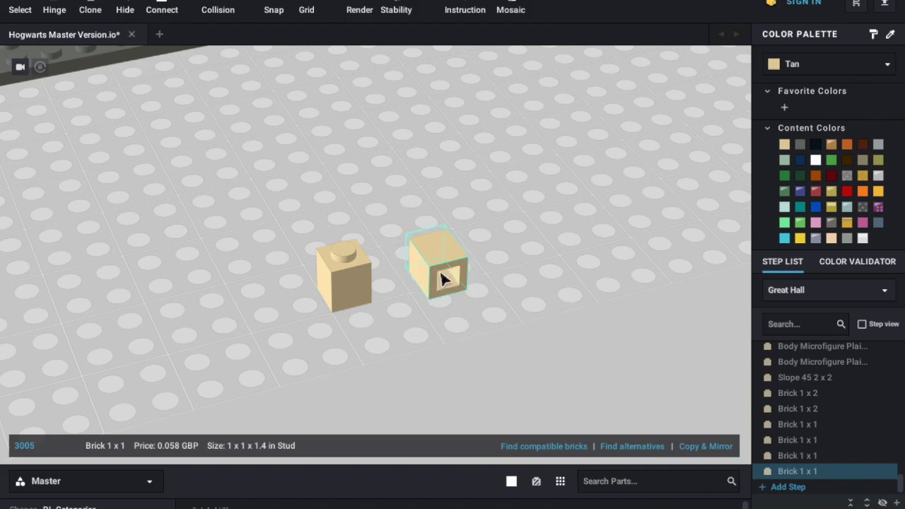
Move the tipped Brick 1 x 1 back in line with the upright one, keeping a one-stud gap, and look at its context commands.
click(502, 267)
right_drag(493, 267, 481, 259)
click(448, 282)
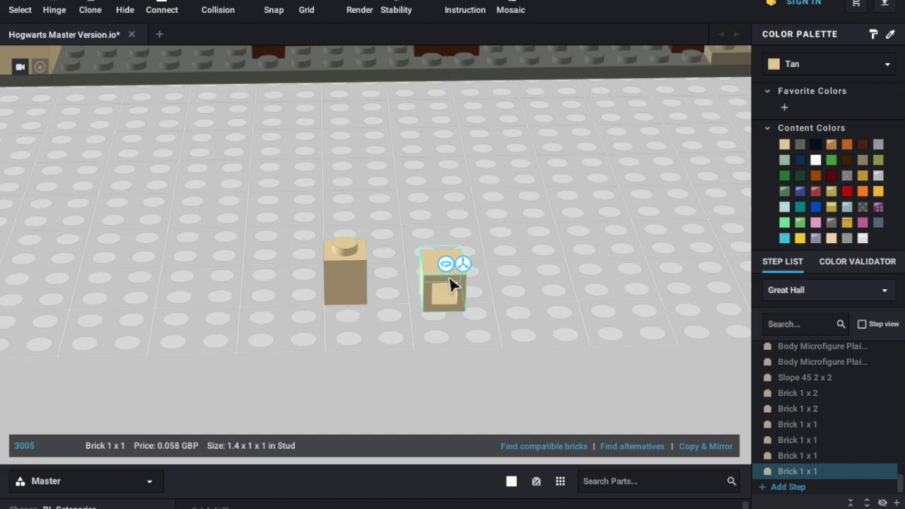
drag(450, 285, 440, 261)
right_click(439, 263)
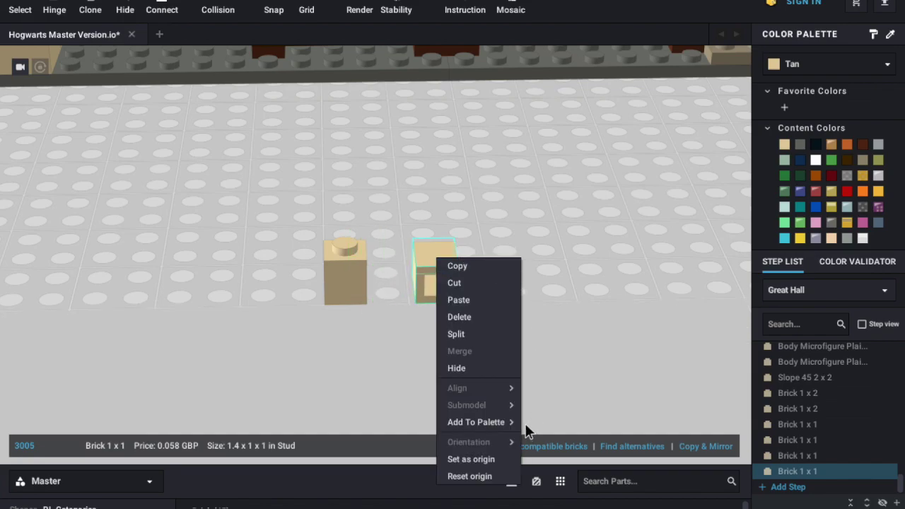
click(604, 302)
right_drag(612, 303, 622, 308)
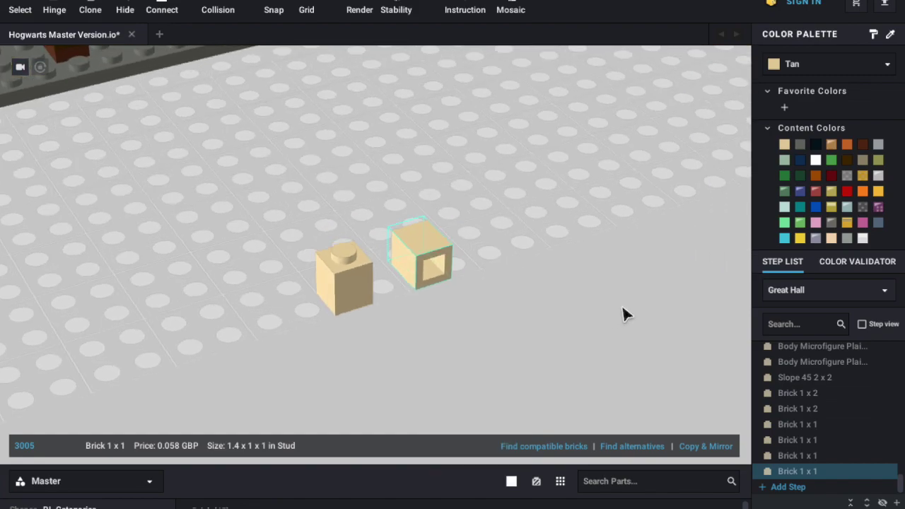
Rotate the tipped tan Brick 1 x 1 upright and stack it on top of the other brick.
mouse_move(403, 242)
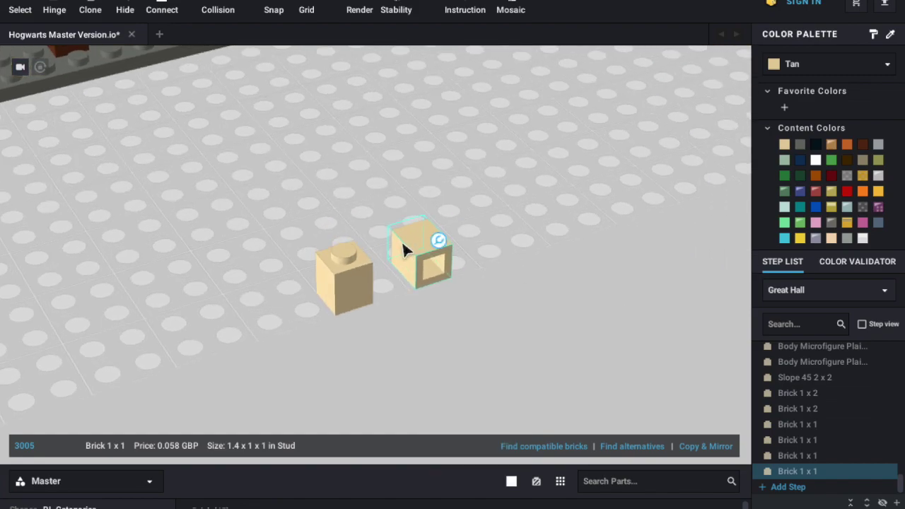
click(439, 241)
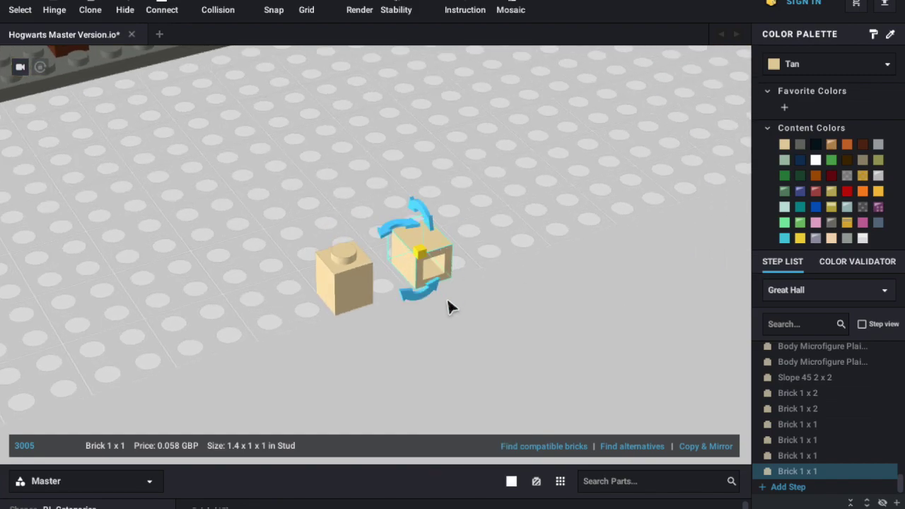
drag(431, 298, 287, 397)
drag(380, 287, 349, 253)
click(426, 259)
click(365, 198)
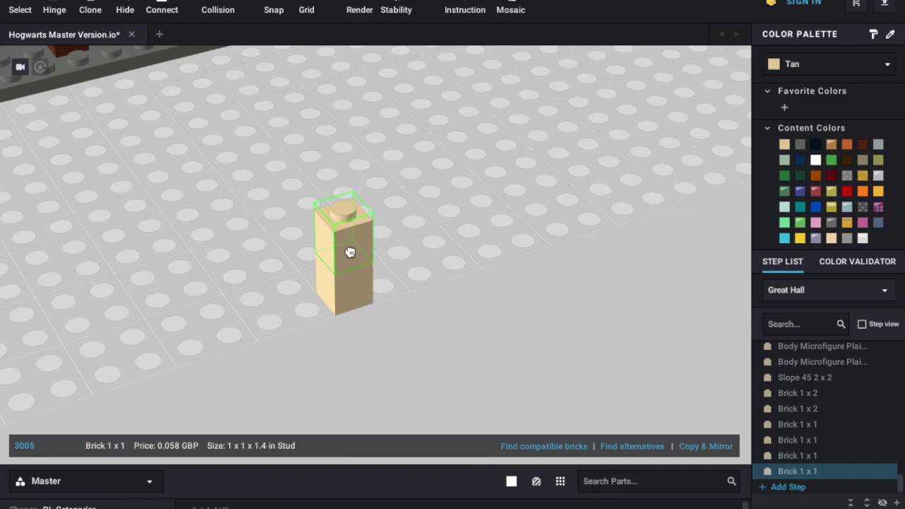
click(454, 256)
Place a white Brick, Modified 1 x 1 with a clip beside the tan stack and delete it again.
middle_drag(377, 143, 471, 135)
key(ctrl+f)
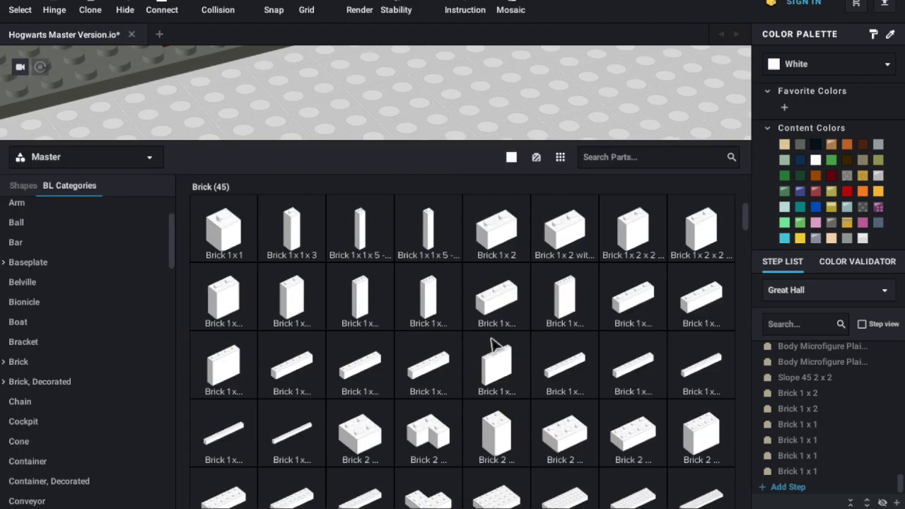
scroll(331, 447, down, 1)
scroll(332, 453, down, 5)
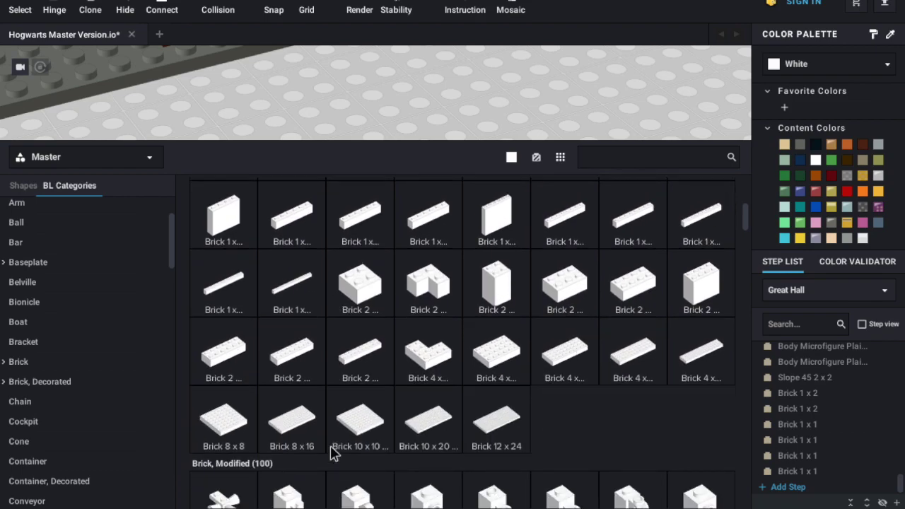
scroll(330, 452, down, 3)
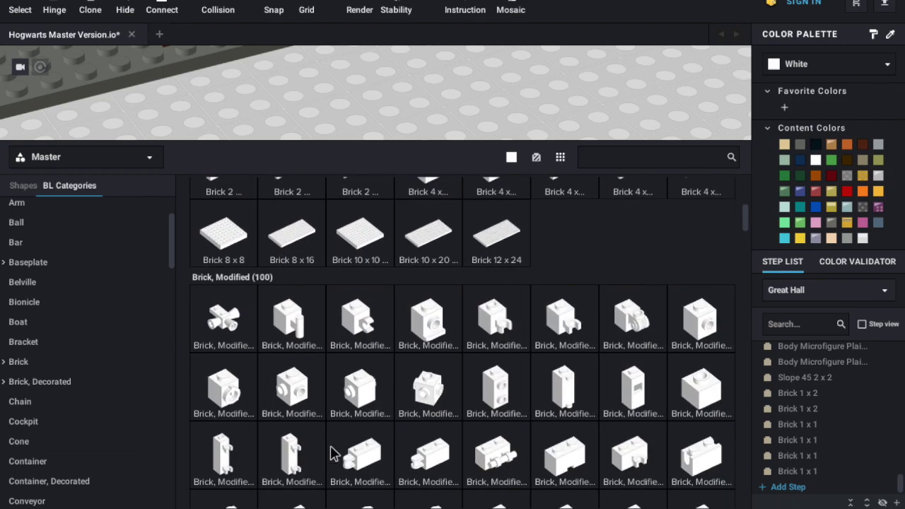
drag(569, 300, 583, 263)
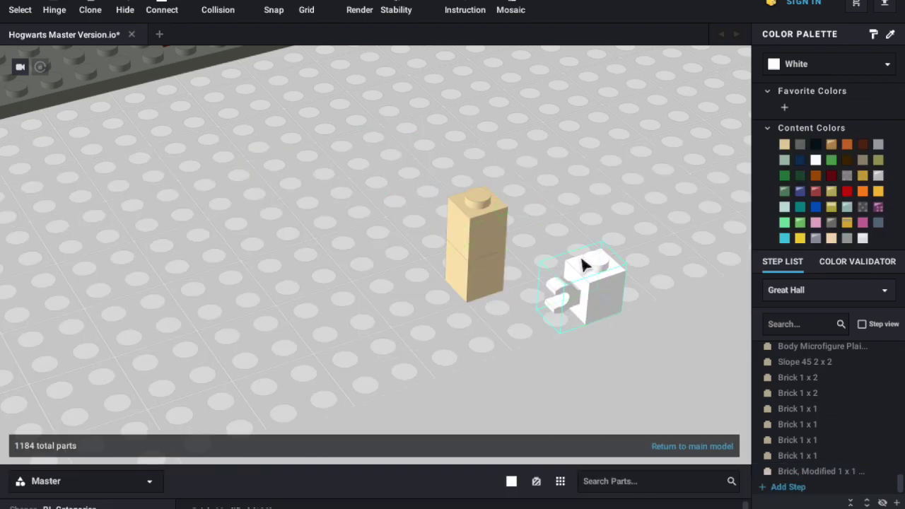
key(Delete)
Place a white Brick, Modified 1 x 1 x 2 with Shutter Holder on the grid beside the tan stack.
key(space)
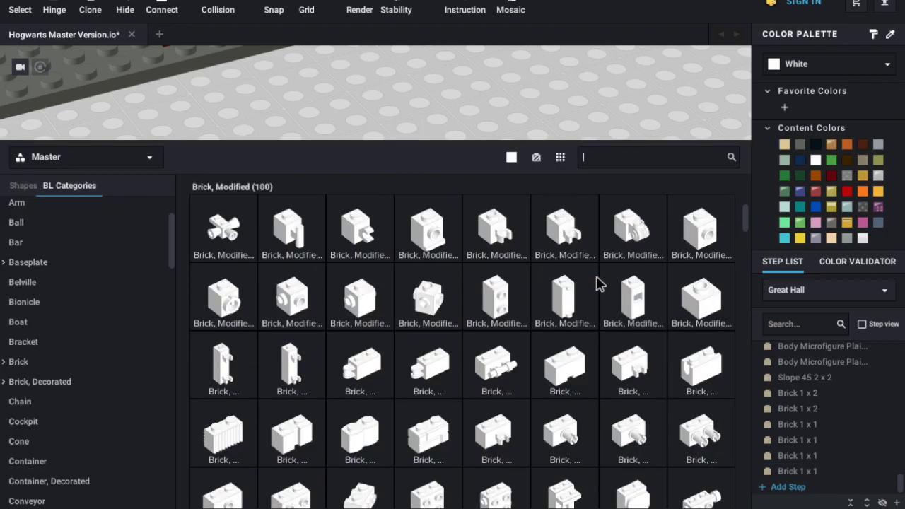
drag(569, 122, 604, 223)
drag(614, 254, 613, 255)
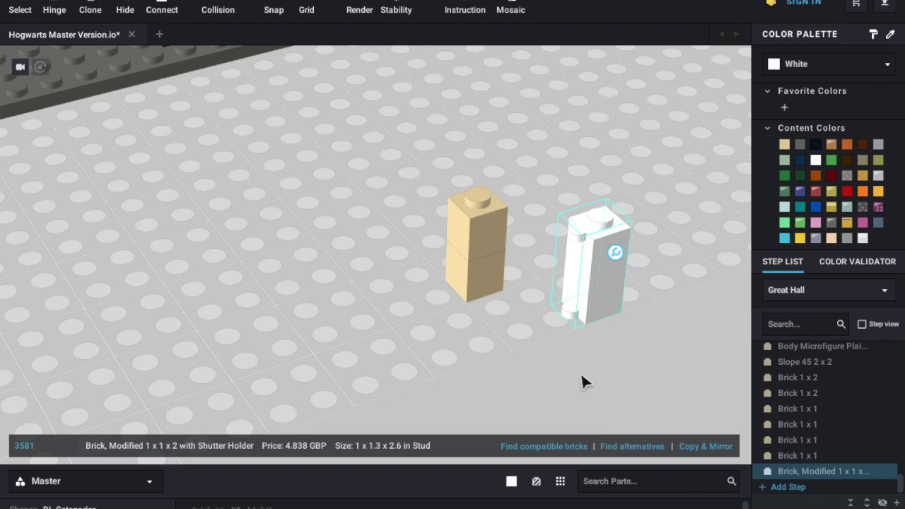
Find the bricks compatible with the shutter holder and attach the Door 1 x 4 x 6 Round Top with Window and Keyhole to it.
click(545, 445)
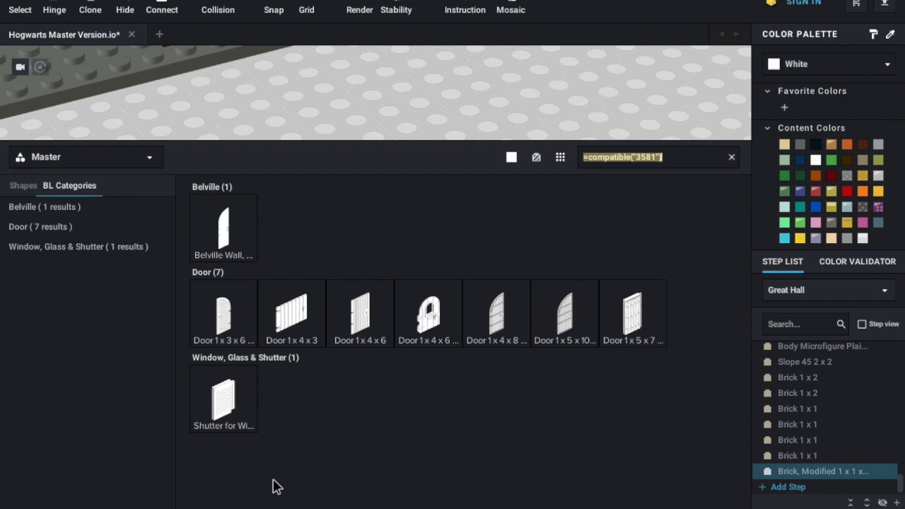
drag(437, 324, 573, 248)
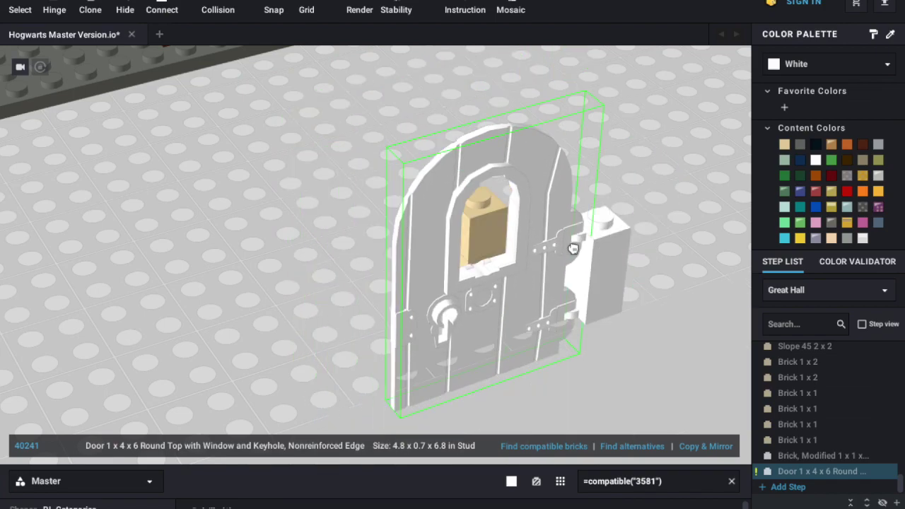
click(646, 323)
scroll(646, 323, down, 3)
right_drag(625, 309, 525, 297)
Swing the white round-top door about its hinge on the shutter holder.
click(491, 295)
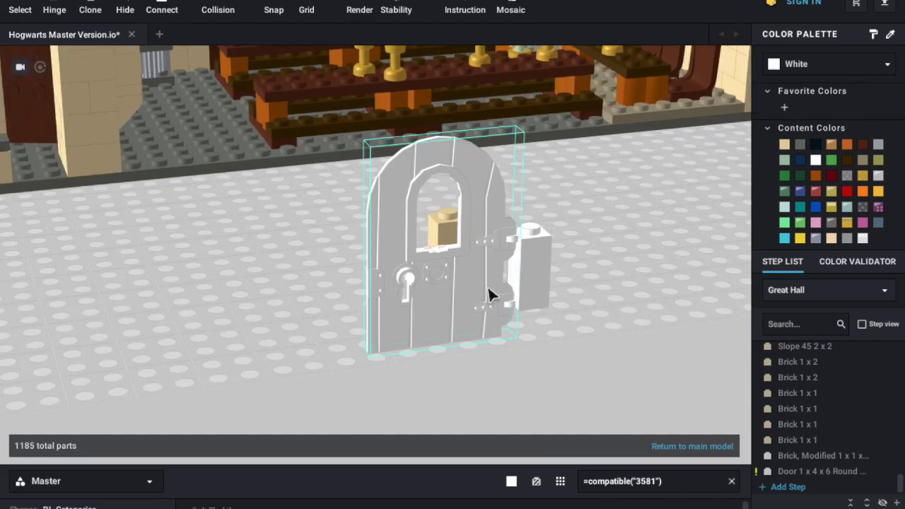
click(491, 294)
click(454, 221)
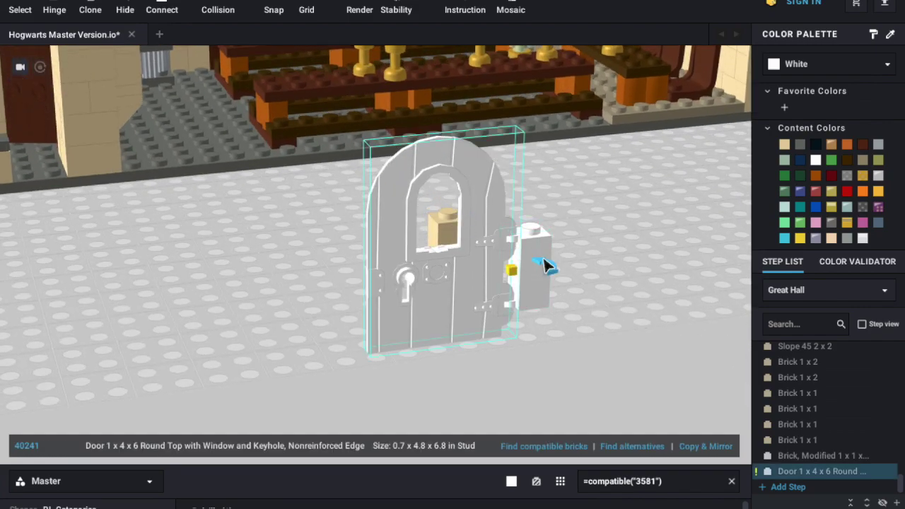
drag(600, 225, 548, 292)
click(666, 307)
Delete the shutter holder brick together with its attached door.
click(549, 299)
shift+click(474, 307)
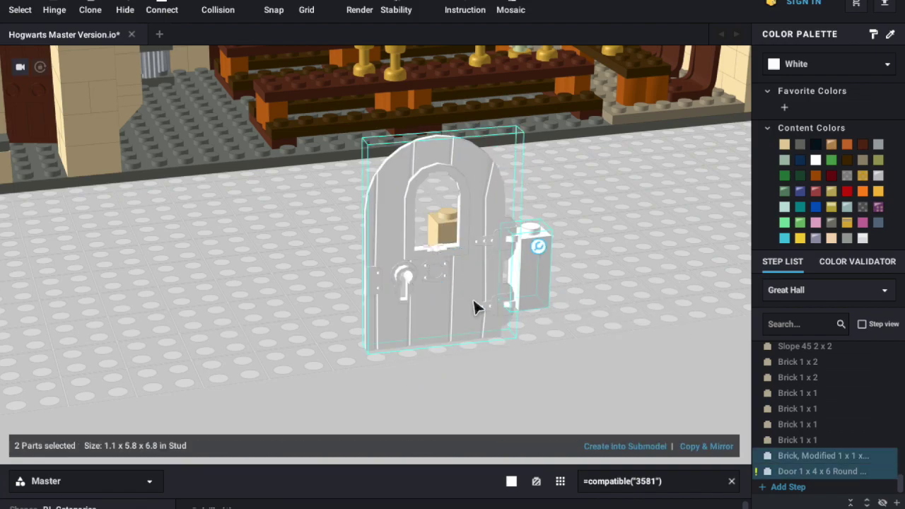
key(Delete)
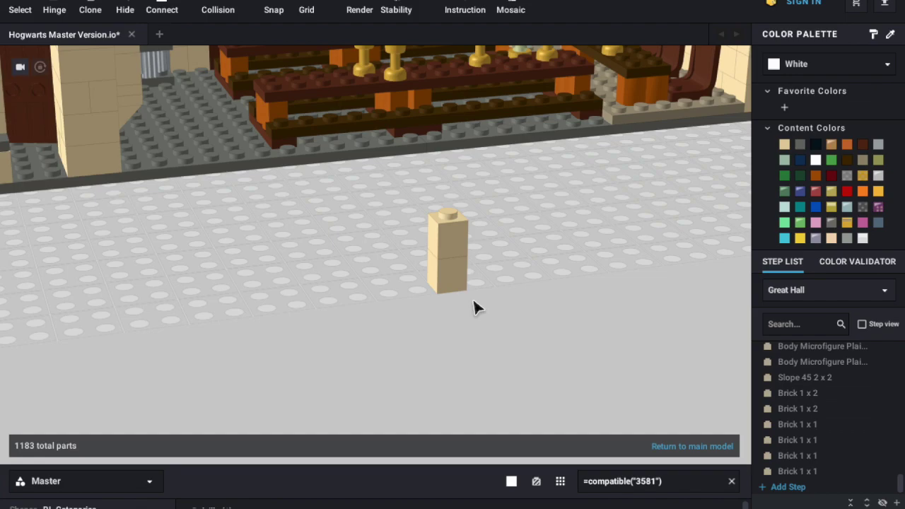
Delete the two stacked tan 1 x 1 bricks in front of the Great Hall.
scroll(473, 298, down, 4)
right_drag(473, 298, 480, 299)
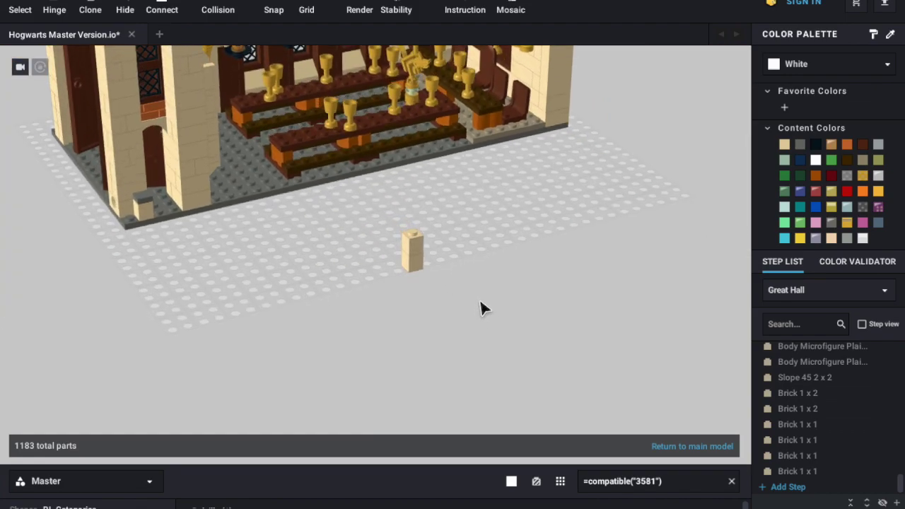
scroll(515, 254, up, 5)
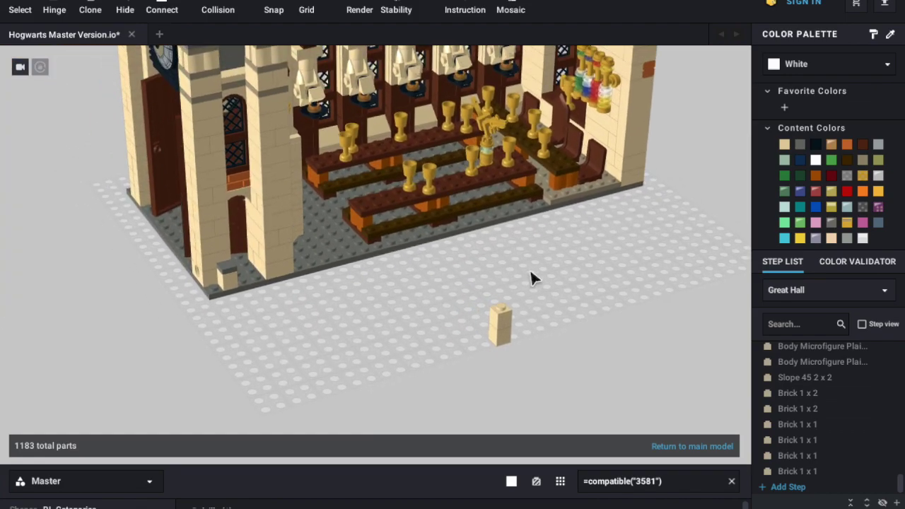
scroll(544, 311, up, 1)
drag(525, 369, 474, 306)
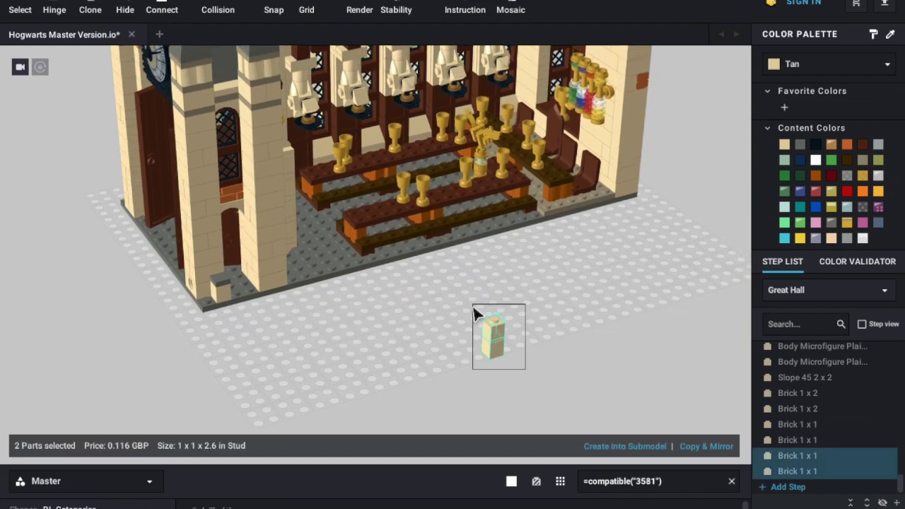
key(Delete)
Examine the Great Hall's exterior and interior, and inspect the gold Lectern submodel between the dining tables.
scroll(674, 340, down, 3)
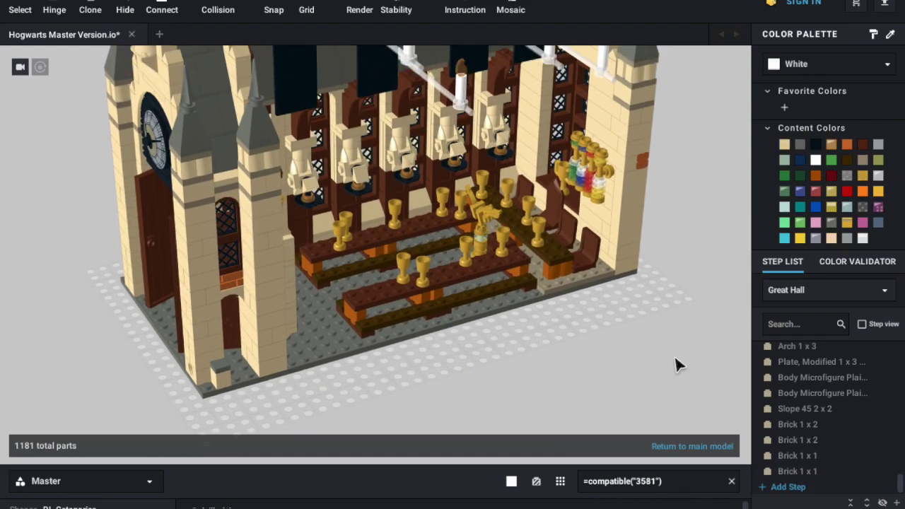
right_drag(536, 364, 664, 353)
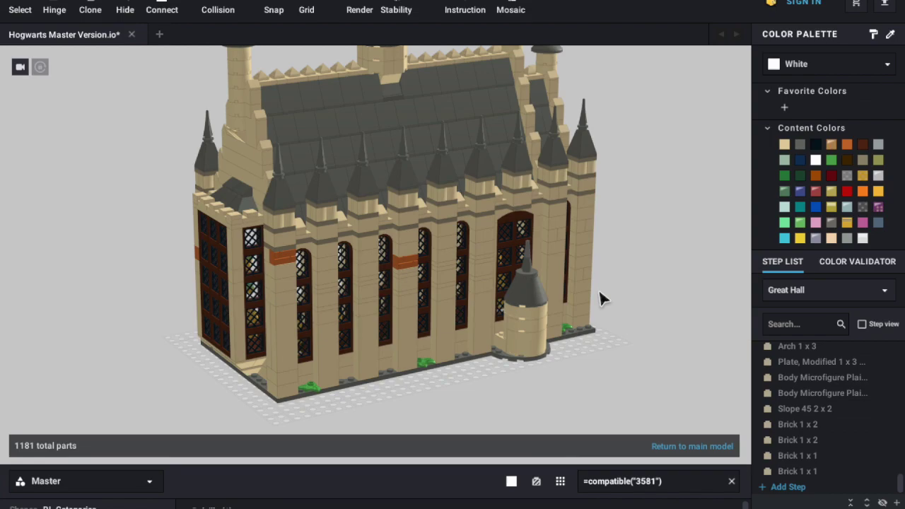
right_drag(629, 237, 587, 190)
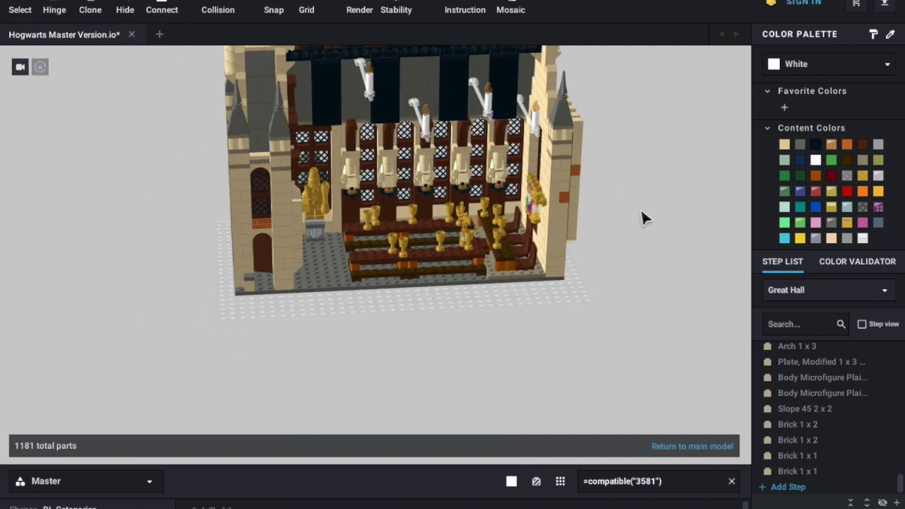
scroll(638, 207, up, 5)
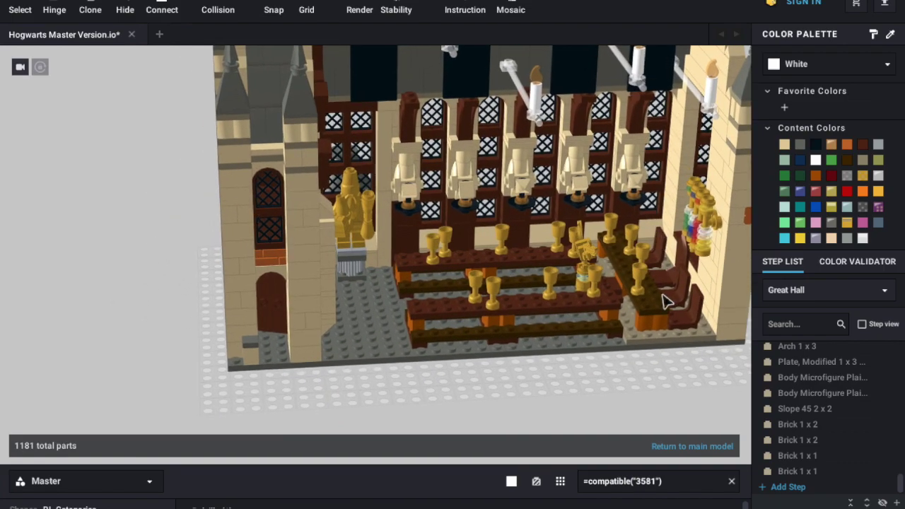
scroll(539, 392, up, 5)
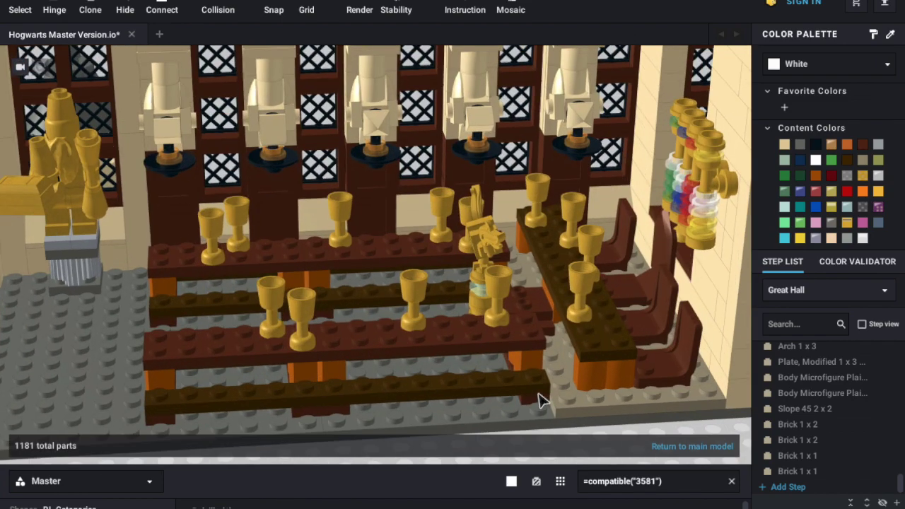
right_drag(538, 393, 571, 395)
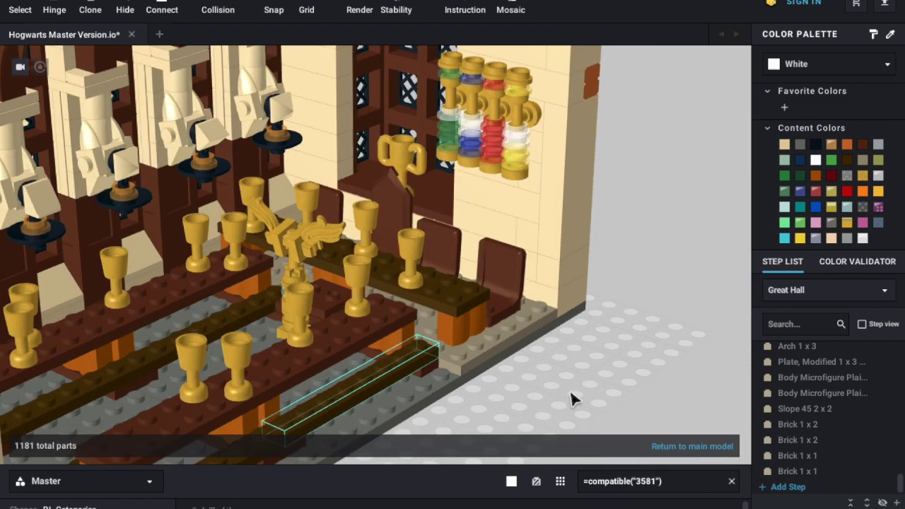
click(297, 258)
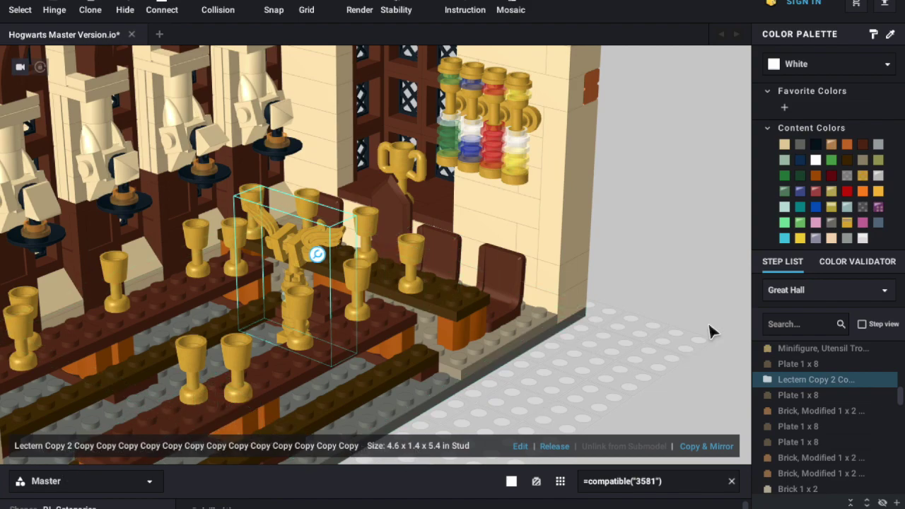
click(629, 341)
Examine the Great Hall's furnished interior, hanging candles and outer window wall from several angles.
scroll(613, 346, up, 2)
scroll(610, 341, down, 3)
right_drag(596, 344, 554, 349)
right_drag(420, 369, 484, 347)
scroll(485, 348, down, 5)
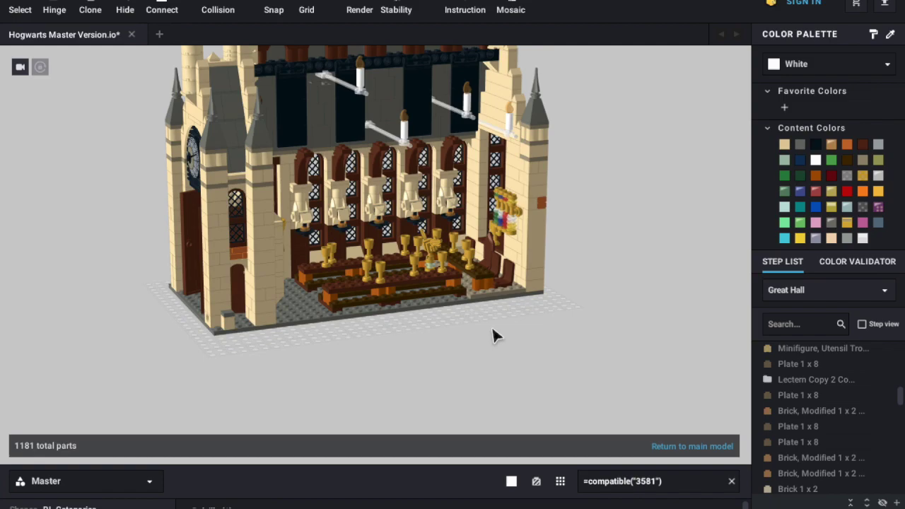
scroll(492, 331, up, 5)
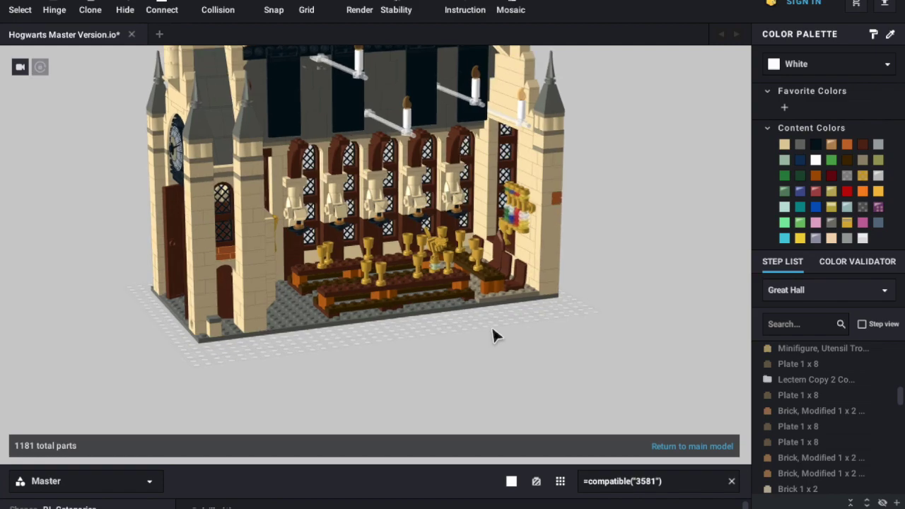
middle_drag(693, 222, 693, 280)
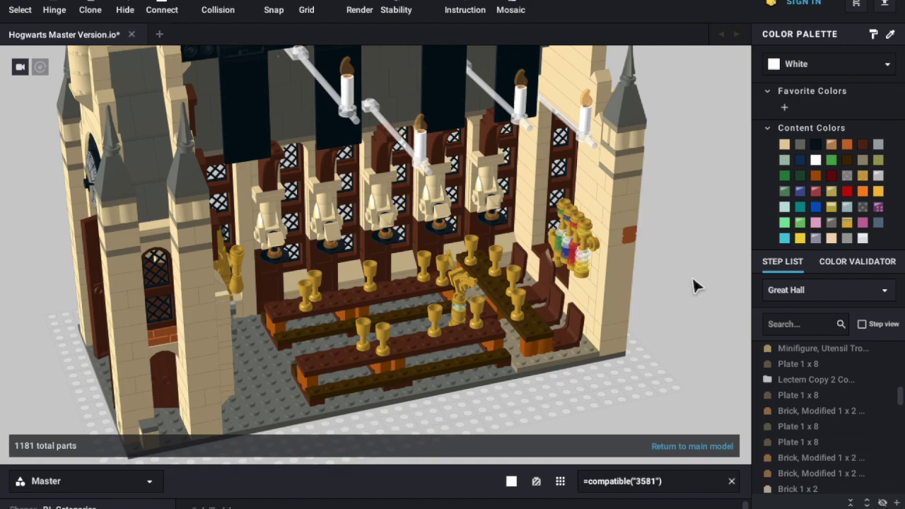
scroll(692, 280, down, 3)
right_drag(645, 246, 701, 233)
right_drag(517, 237, 559, 240)
right_drag(559, 209, 574, 209)
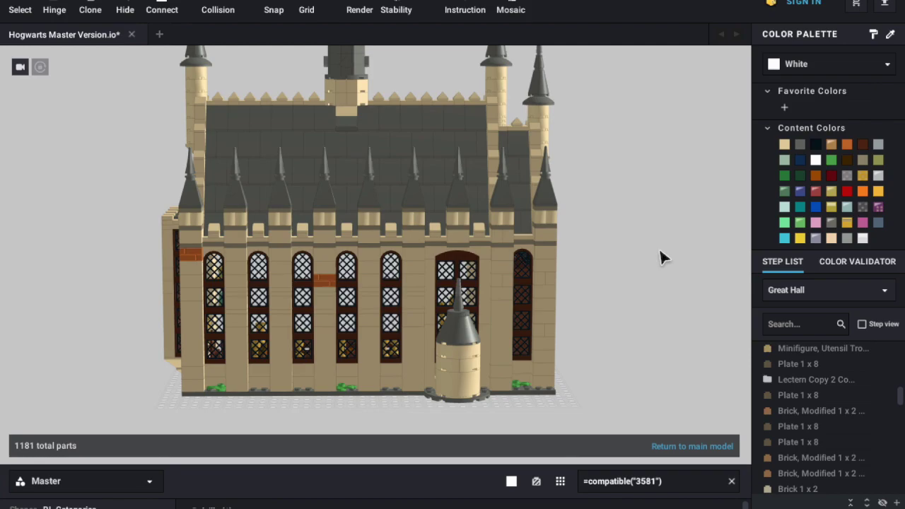
Examine the Great Hall's exterior from the window wall around to the clock and entrance doors.
scroll(659, 248, down, 3)
right_drag(659, 249, 594, 248)
mouse_move(594, 247)
middle_down()
mouse_move(583, 264)
mouse_move(587, 245)
middle_up()
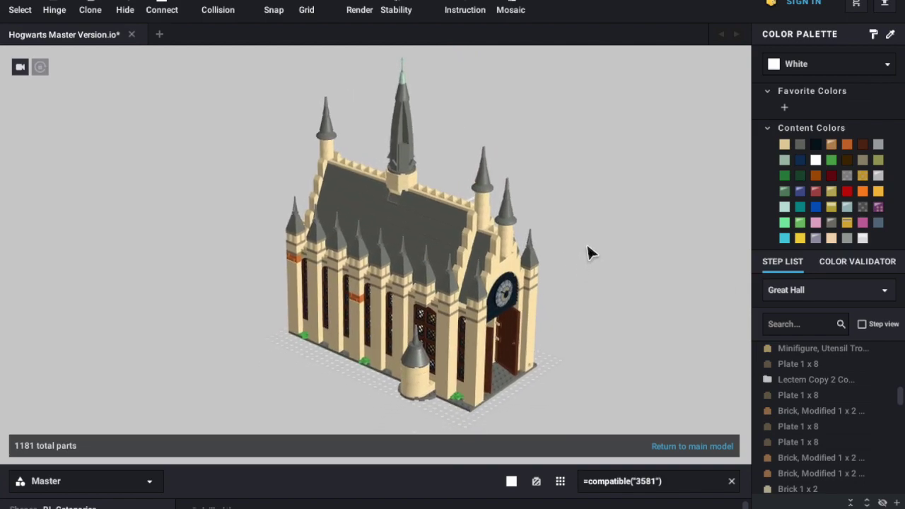
scroll(587, 250, up, 5)
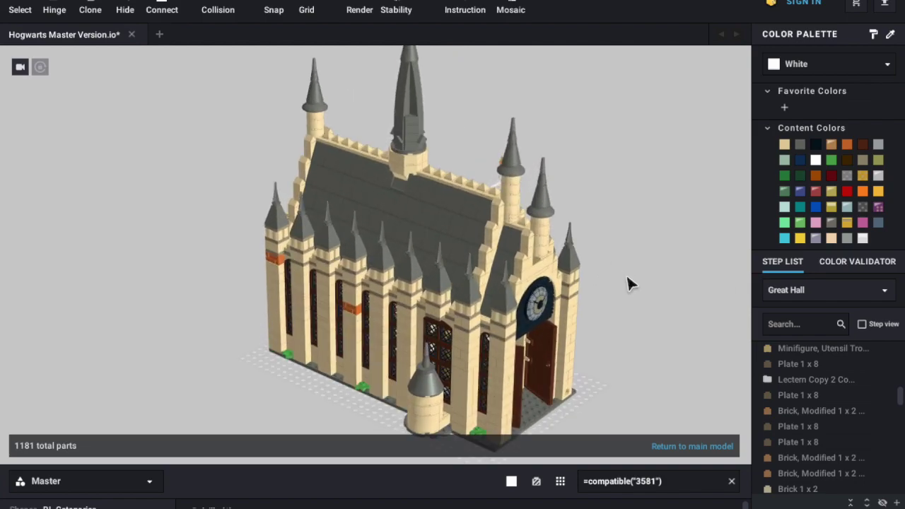
right_drag(625, 299, 574, 297)
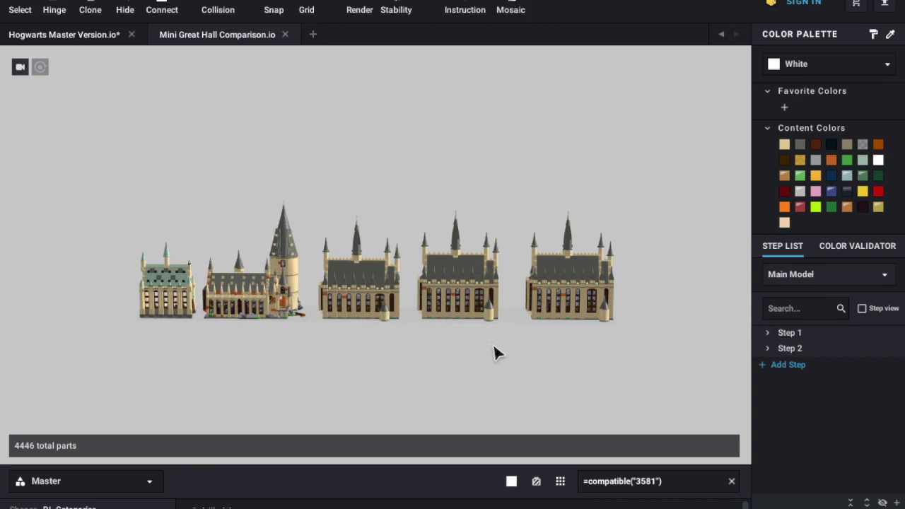
Set the sand green Plate 6 x 8 on the smallest hall's roof as the origin in the Mini Great Hall Comparison model.
middle_drag(220, 148, 262, 111)
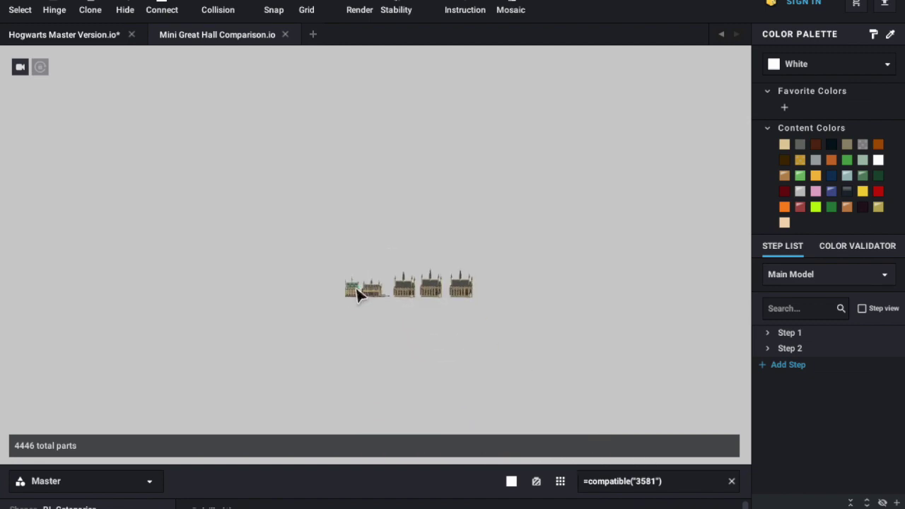
right_click(356, 288)
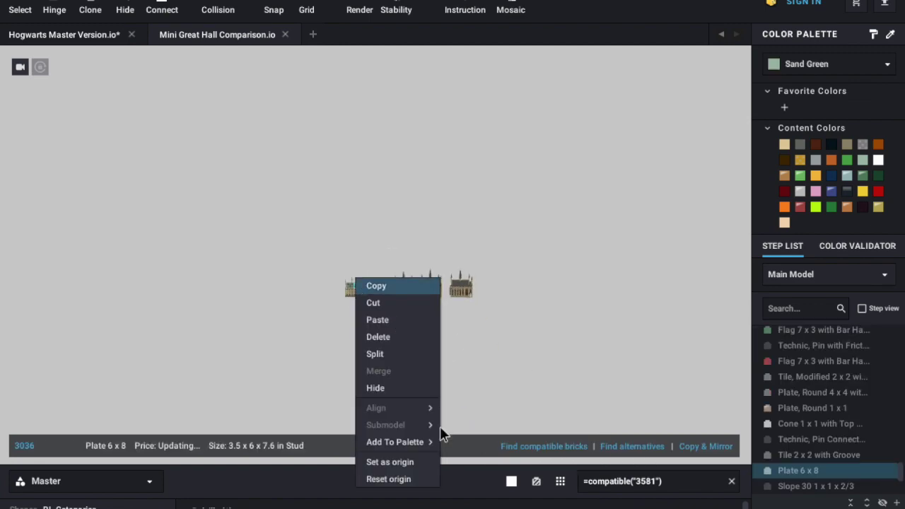
click(398, 459)
scroll(279, 223, up, 8)
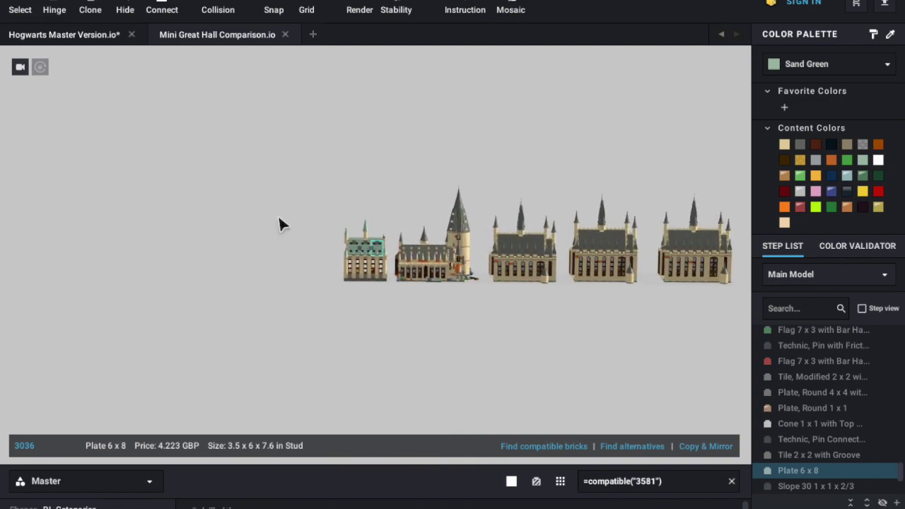
scroll(278, 217, up, 6)
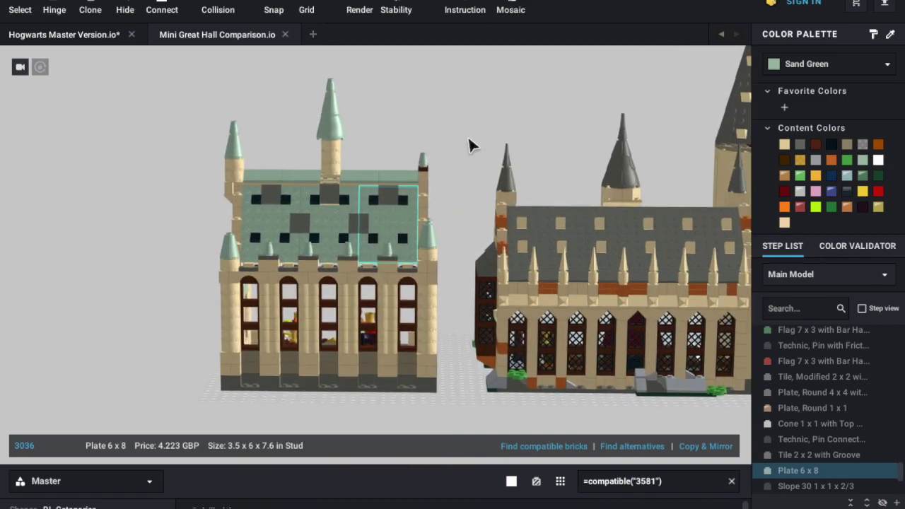
click(462, 174)
Compare the facades and furnished interiors of the green-roofed hall and the neighbouring hall with the round tower.
scroll(462, 175, down, 5)
right_drag(463, 174, 539, 219)
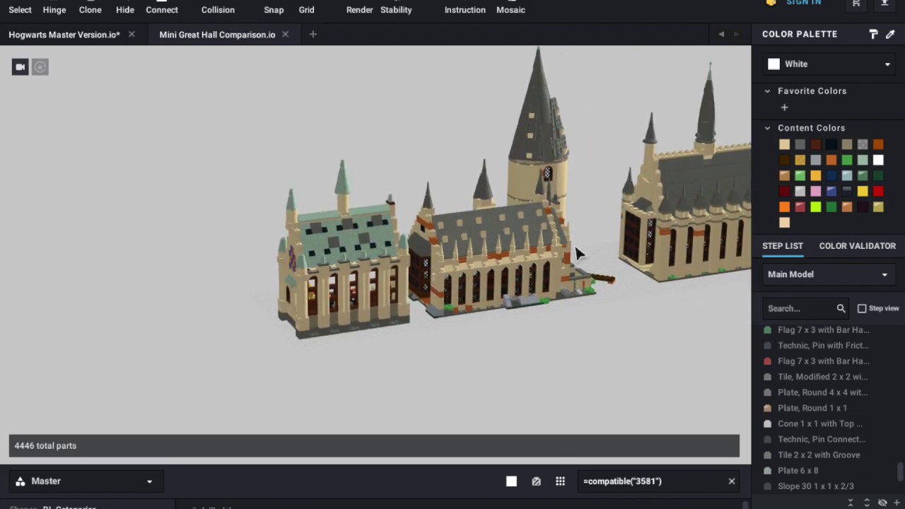
middle_drag(503, 301, 568, 273)
right_drag(572, 280, 424, 300)
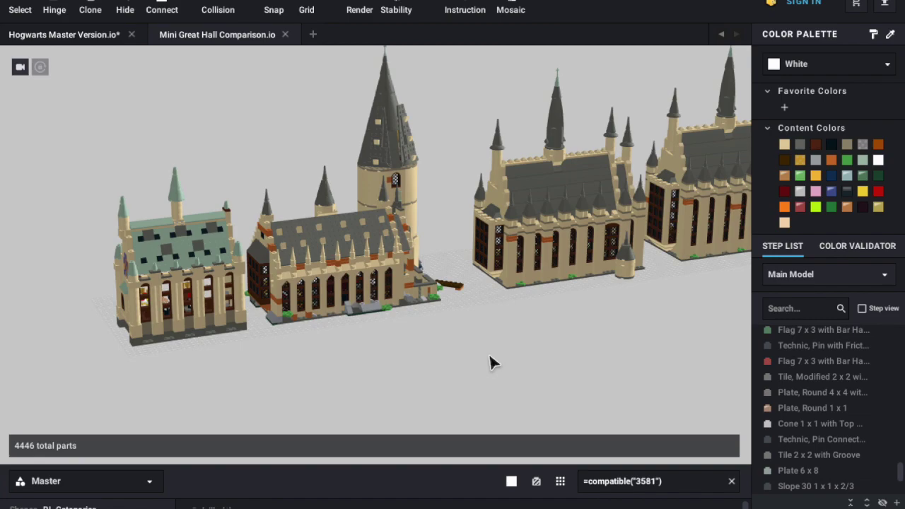
scroll(322, 366, up, 4)
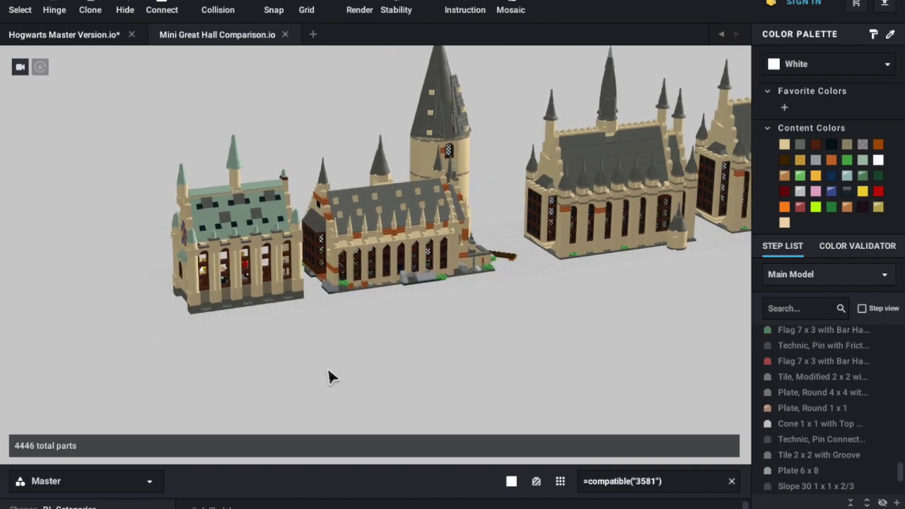
scroll(314, 378, up, 5)
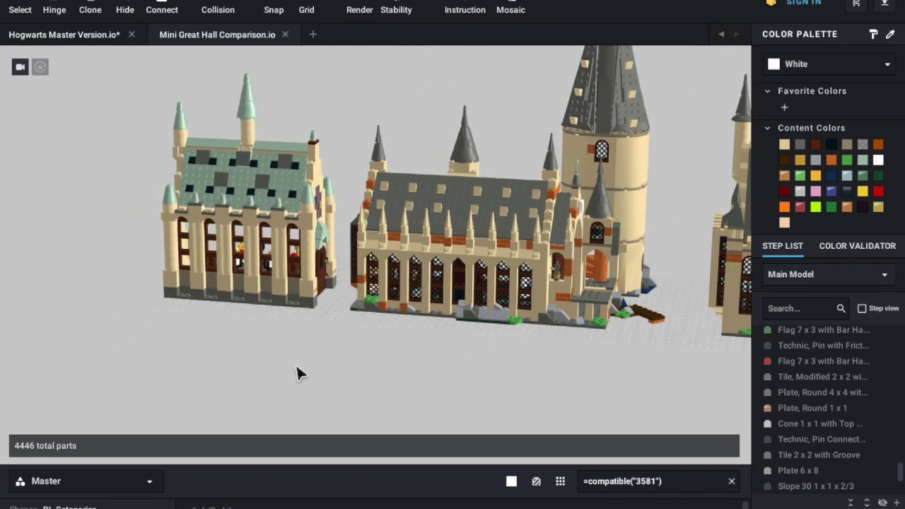
right_drag(302, 359, 562, 351)
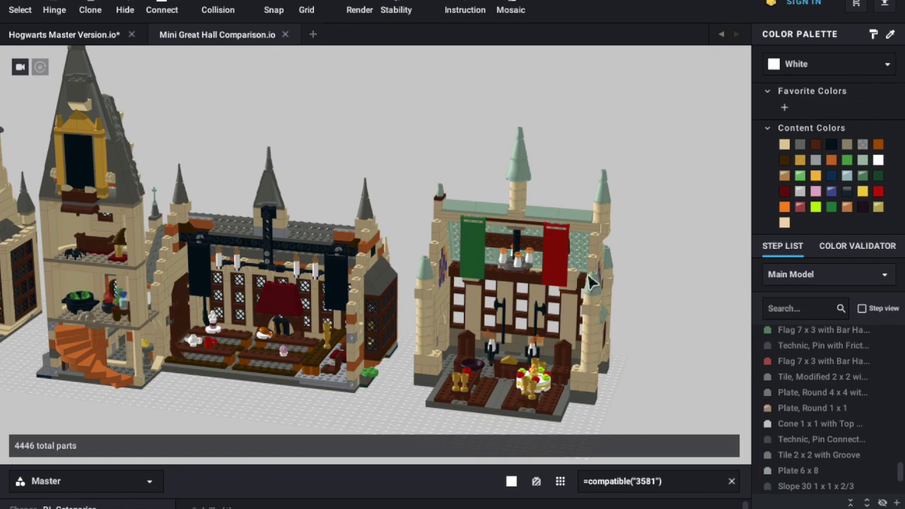
right_drag(655, 313, 675, 311)
Examine the open interiors and clock entrances of the larger grey-roofed Great Hall versions beside the two smaller halls.
right_drag(299, 134, 369, 123)
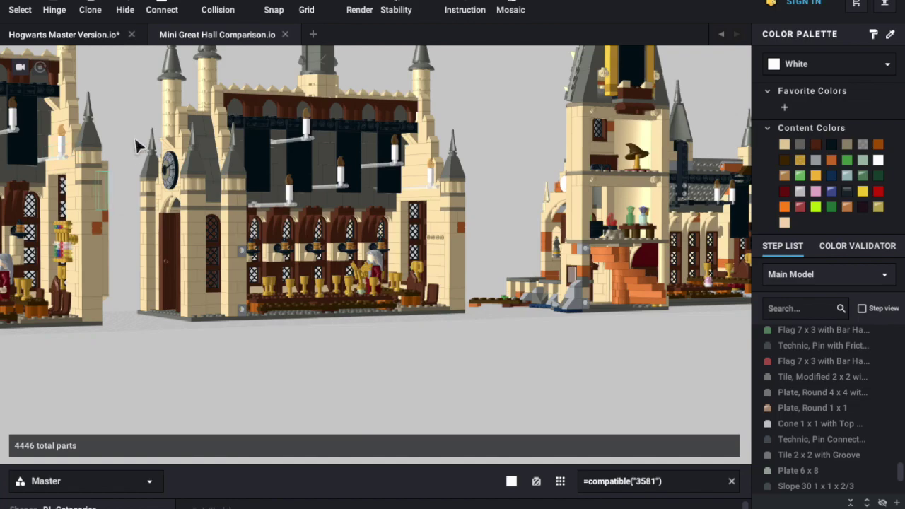
middle_drag(137, 140, 88, 286)
middle_drag(90, 324, 232, 165)
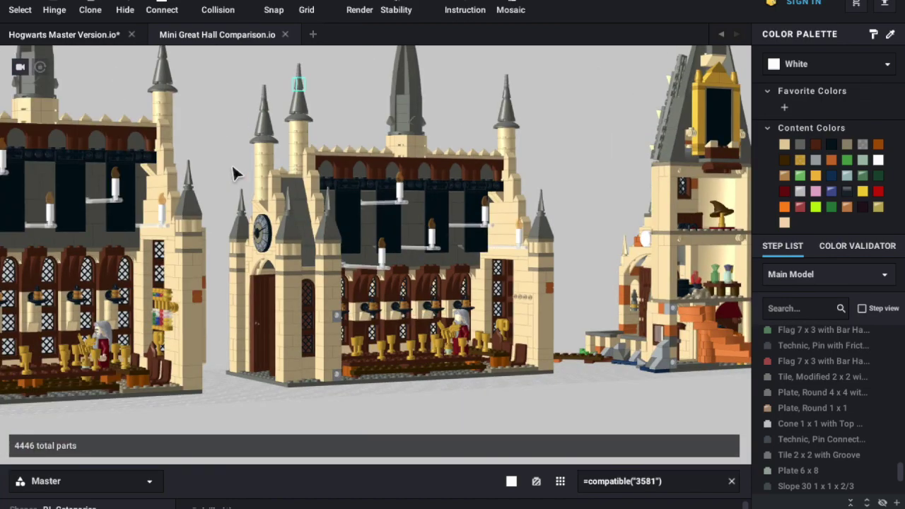
scroll(265, 341, down, 5)
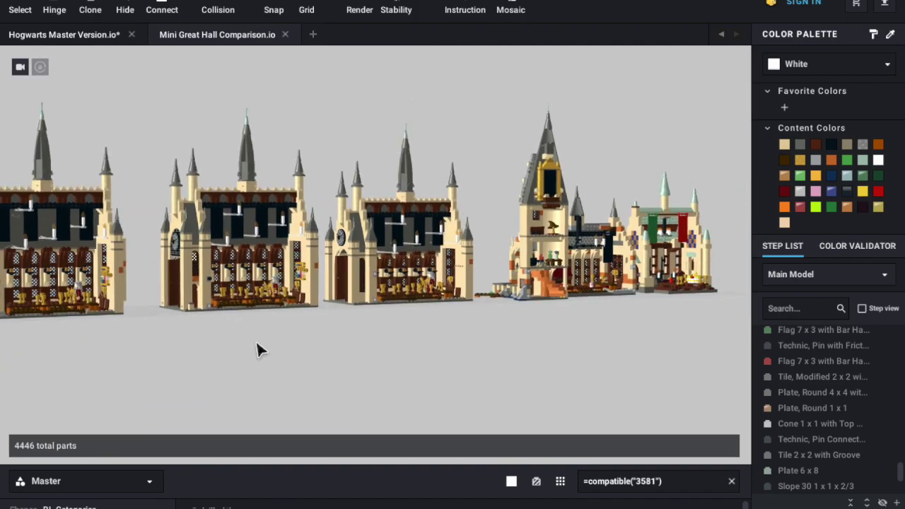
right_drag(240, 355, 263, 337)
scroll(264, 329, up, 8)
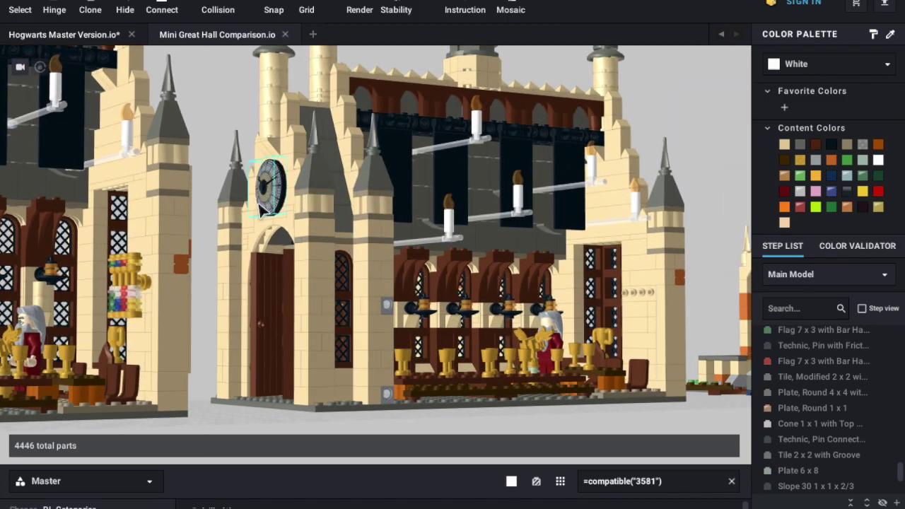
scroll(300, 314, down, 10)
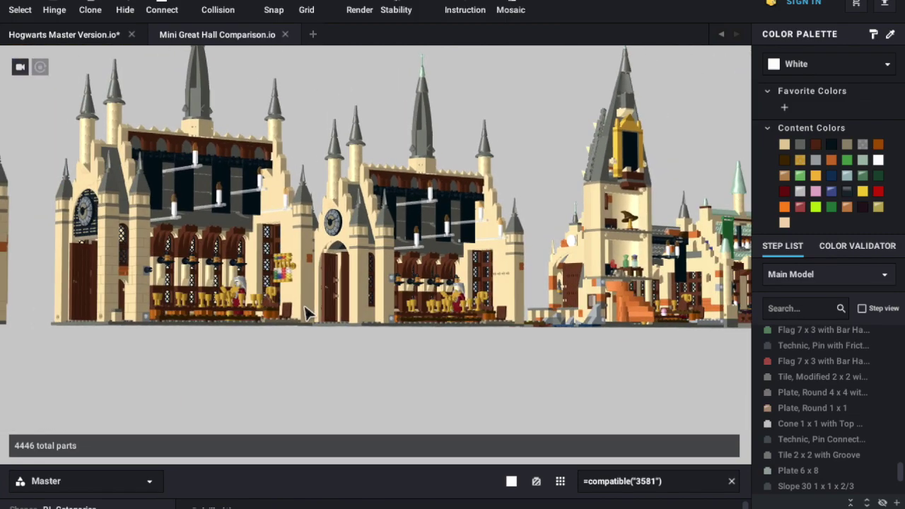
right_drag(47, 270, 153, 277)
scroll(154, 279, down, 5)
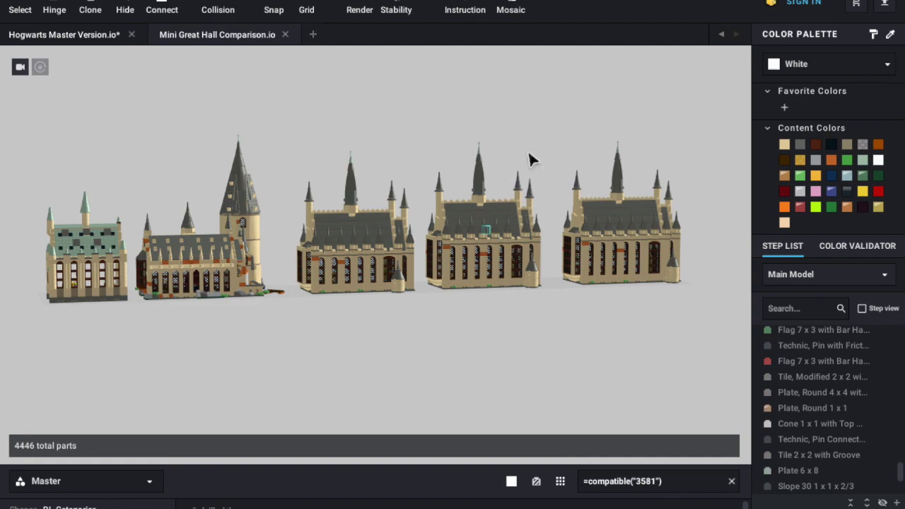
Compare the outer window walls, roofs and spires of the three grey-roofed Great Hall versions.
scroll(531, 151, up, 5)
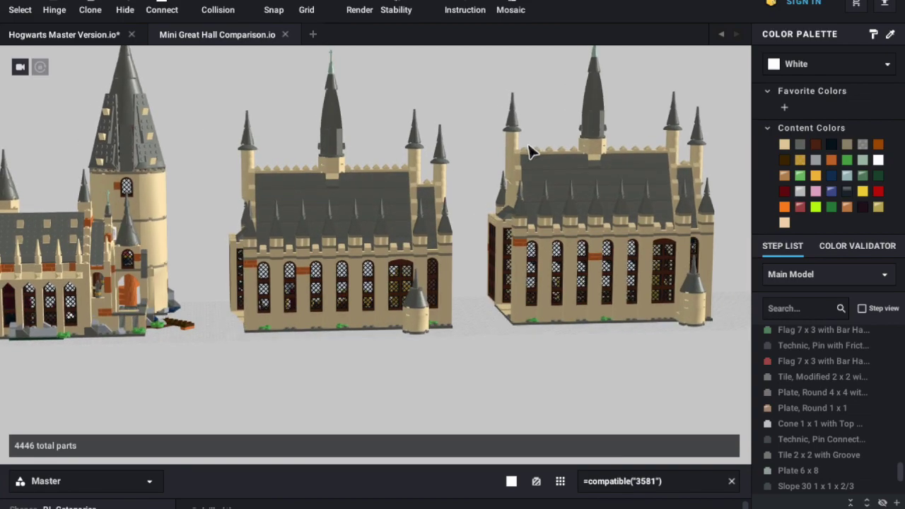
right_drag(528, 145, 498, 127)
middle_drag(439, 128, 301, 129)
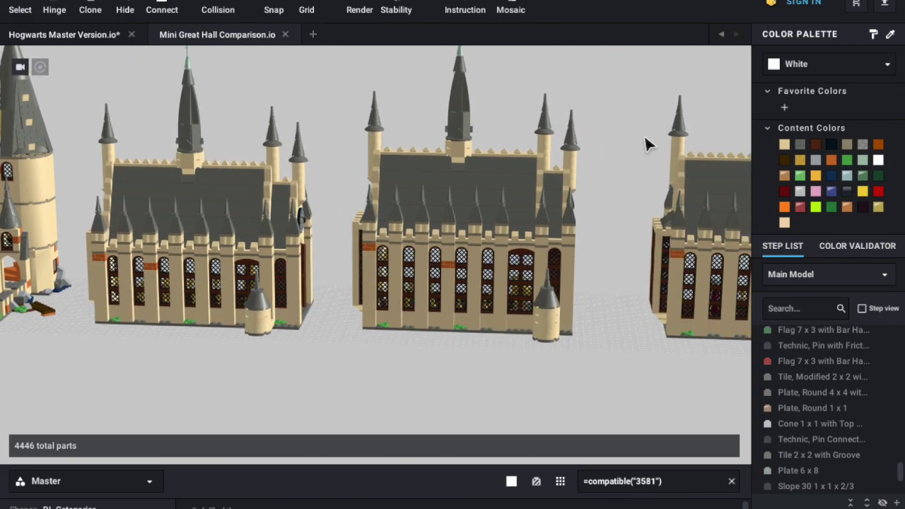
middle_drag(535, 134, 476, 123)
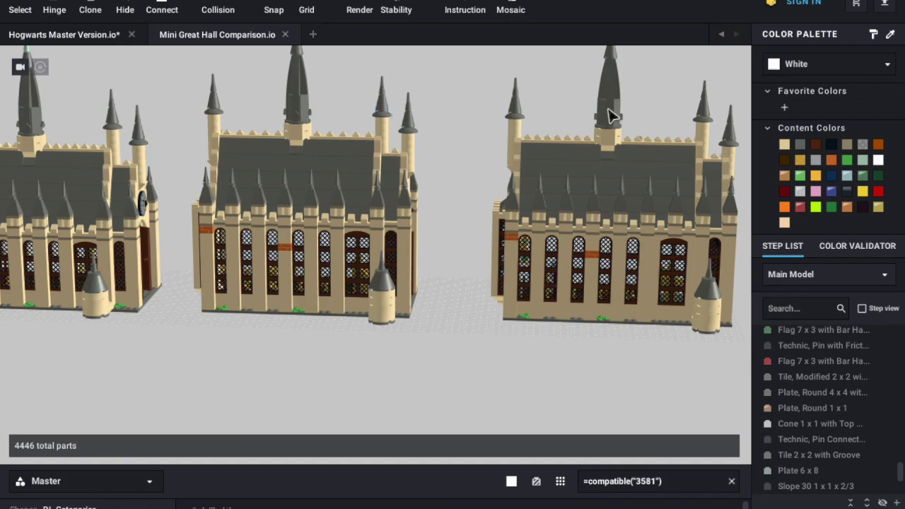
middle_drag(609, 112, 530, 109)
scroll(691, 320, down, 3)
Compare the dining tables, entrance corners and wall decorations inside the three grey-roofed Great Hall versions.
right_drag(687, 320, 578, 317)
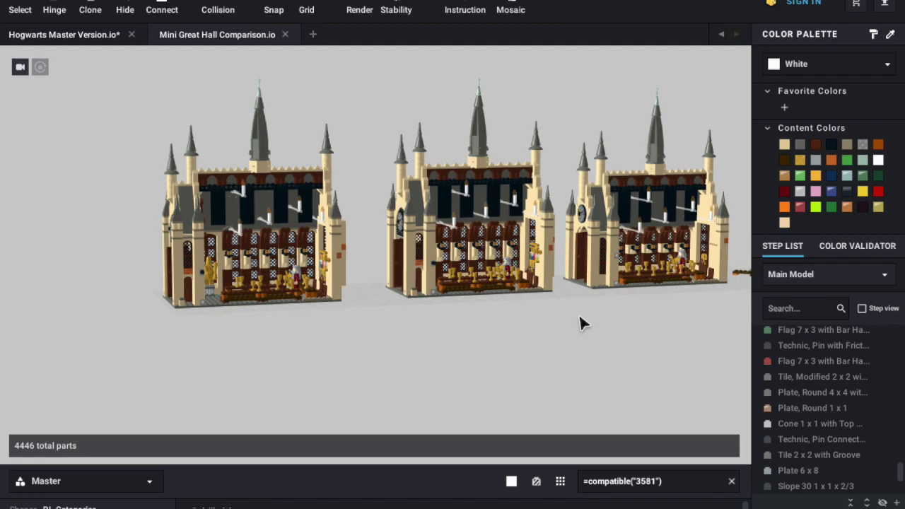
middle_drag(549, 360, 540, 338)
scroll(368, 266, up, 10)
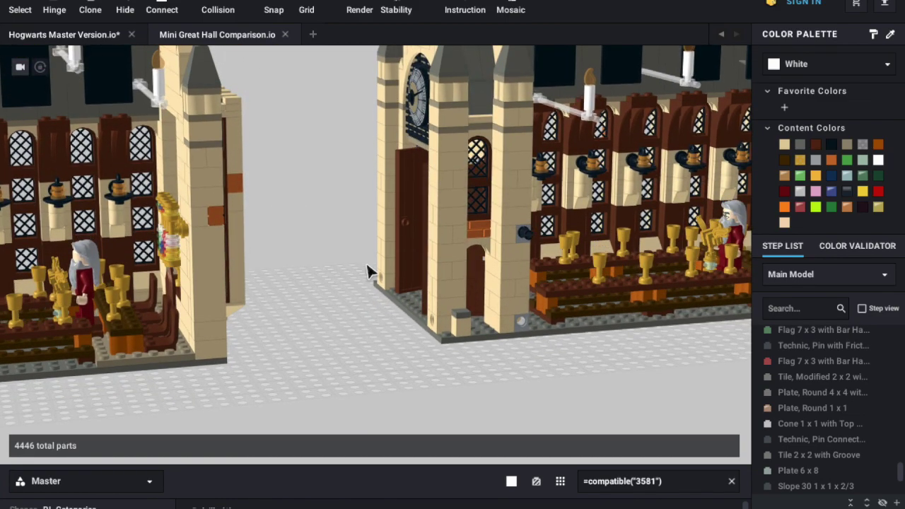
middle_drag(228, 371, 528, 327)
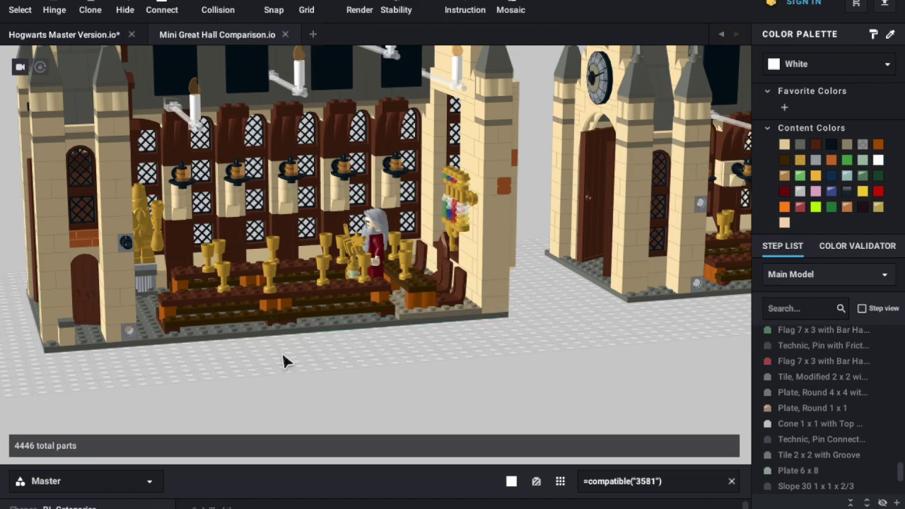
middle_drag(282, 353, 267, 350)
right_drag(434, 345, 375, 384)
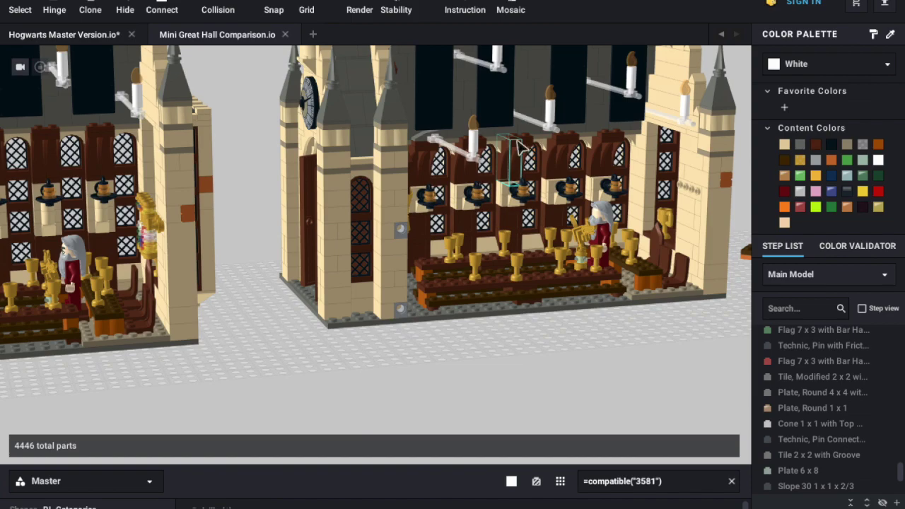
right_drag(363, 375, 490, 358)
right_drag(104, 372, 207, 403)
key(Right)
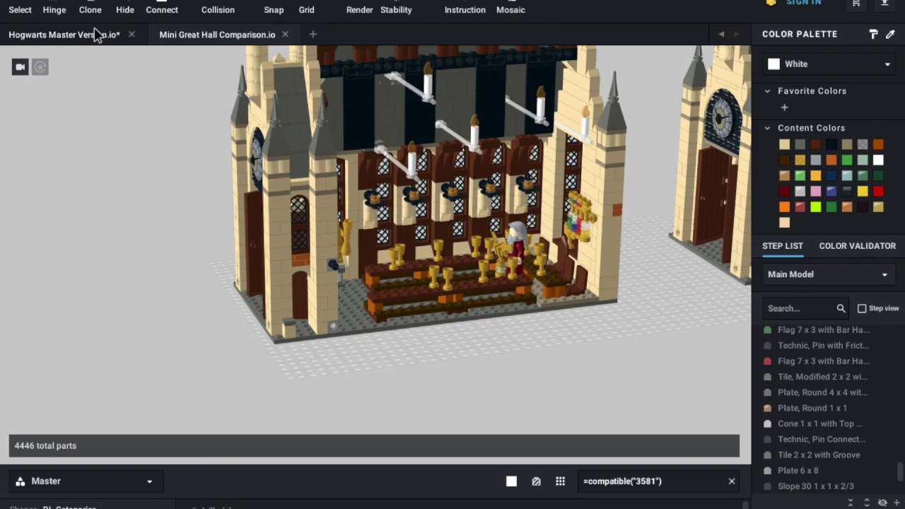
Switch back to the Hogwarts Master Version.io model and inspect the Great Hall submodel's open interior.
click(98, 36)
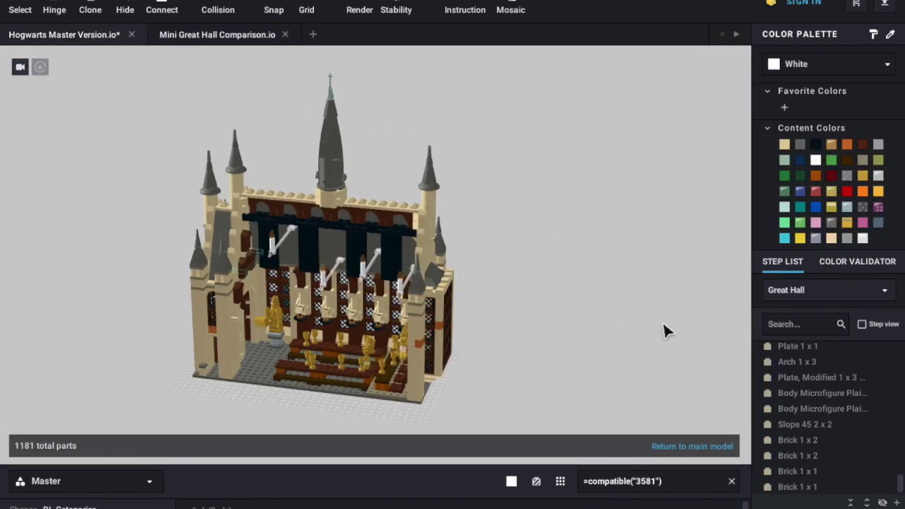
scroll(524, 285, up, 10)
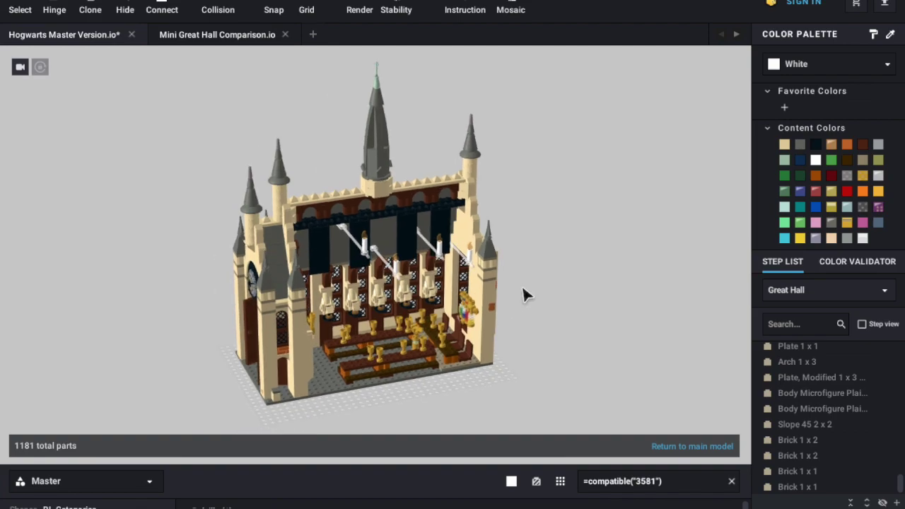
scroll(524, 276, down, 10)
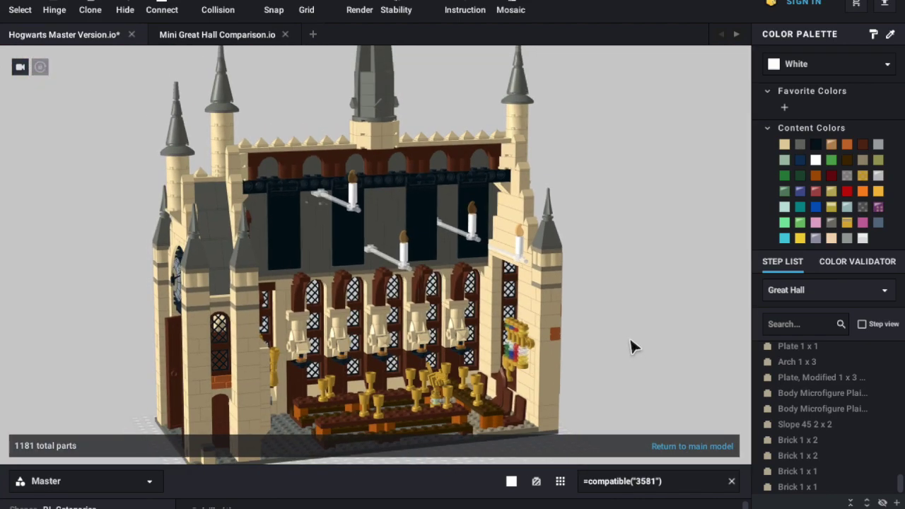
scroll(648, 291, down, 5)
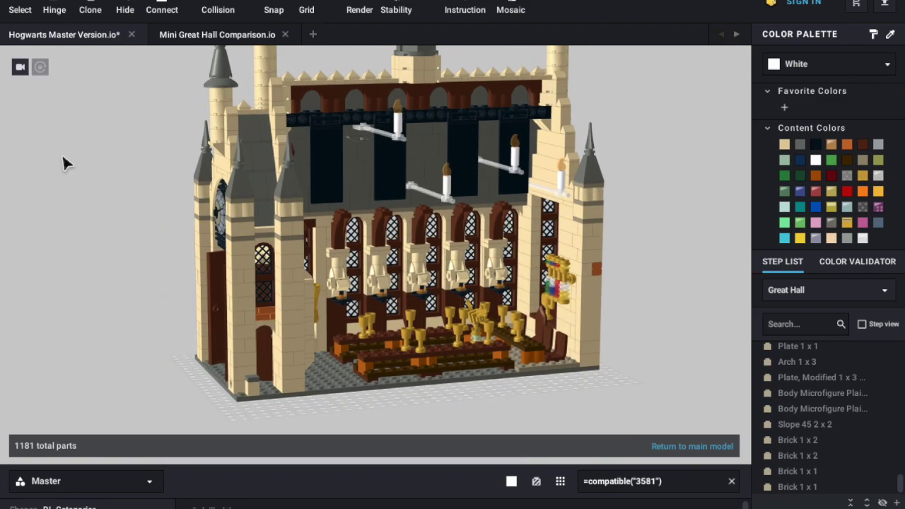
Leave the Great Hall submodel for the main model and view the castle from the front.
click(680, 450)
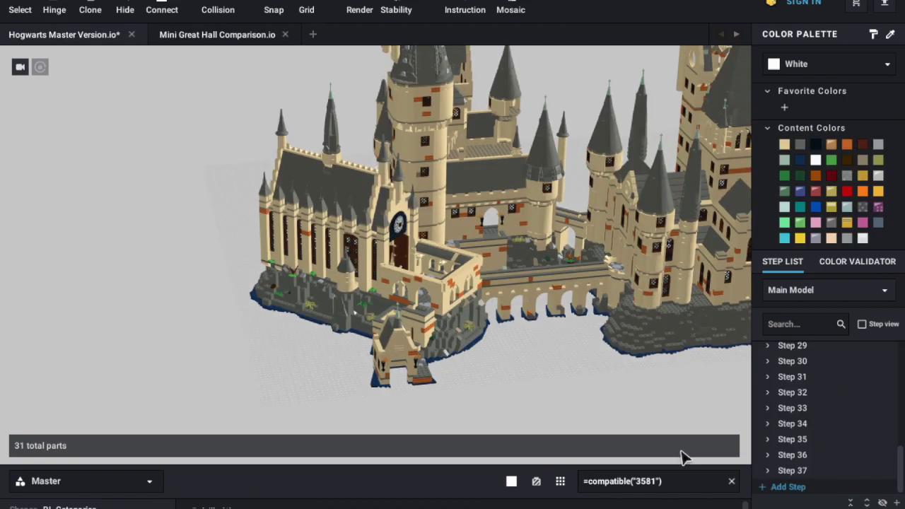
middle_drag(549, 375, 466, 403)
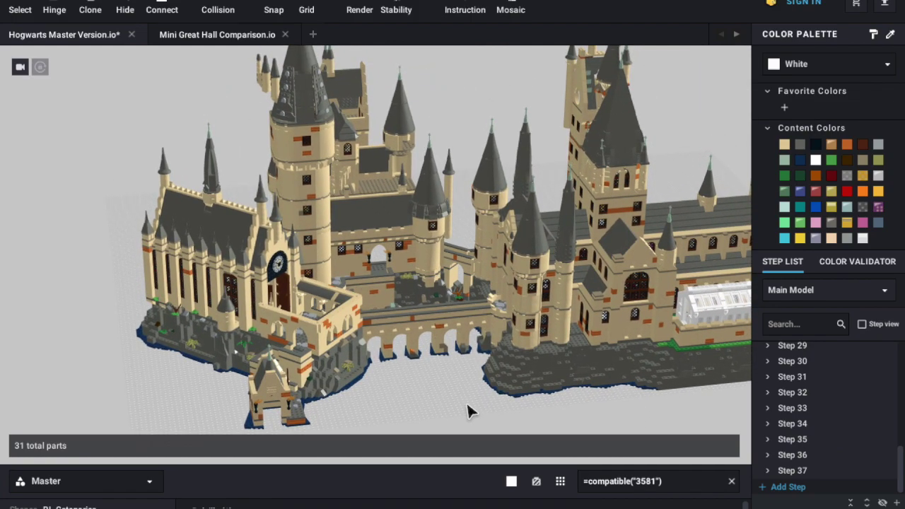
scroll(467, 400, down, 2)
right_drag(466, 398, 395, 420)
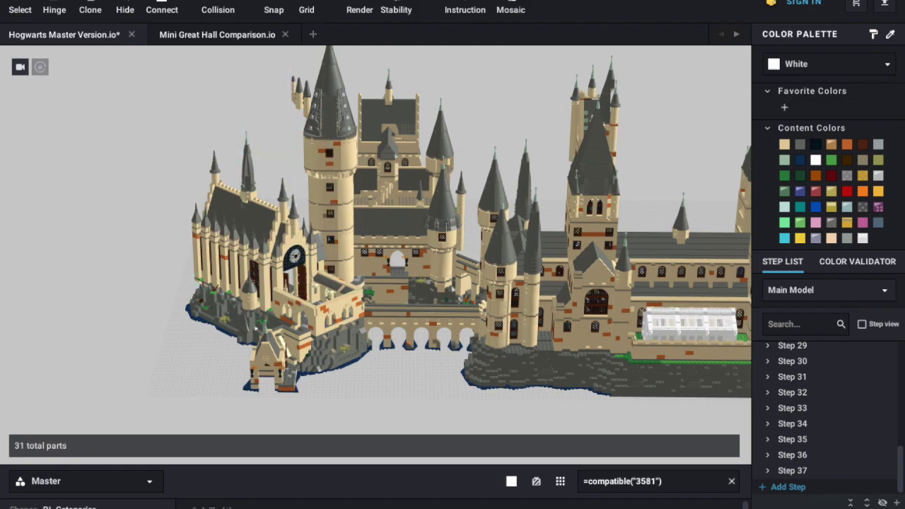
Check the parts list, part count and total price in the castle's model information, and close it.
click(188, 1)
key(Escape)
click(152, 1)
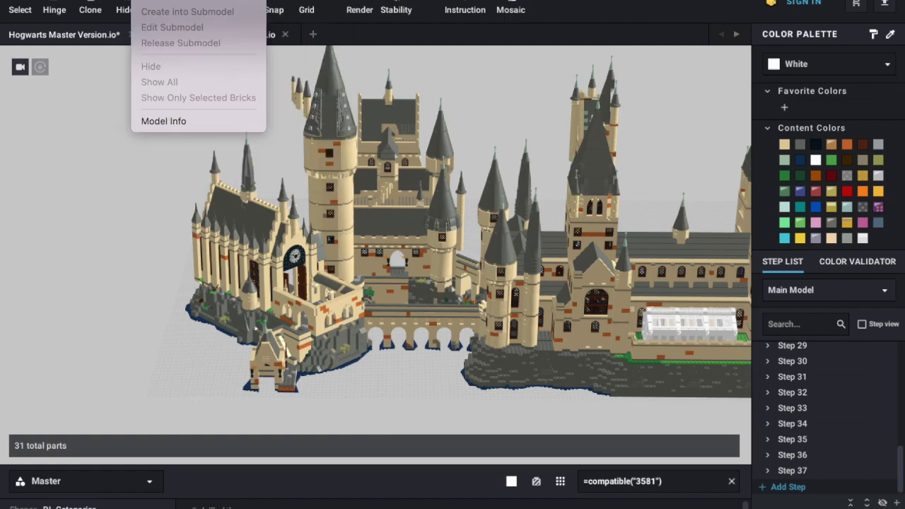
click(183, 121)
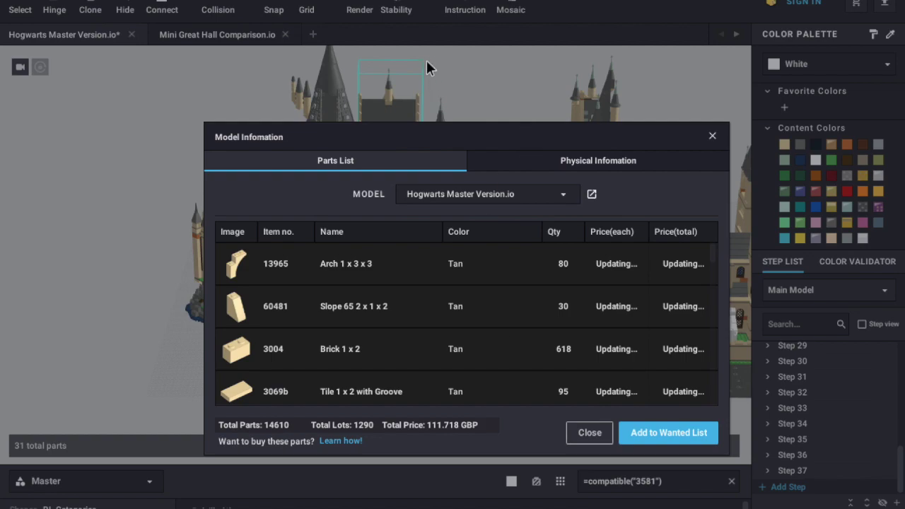
drag(517, 132, 520, 121)
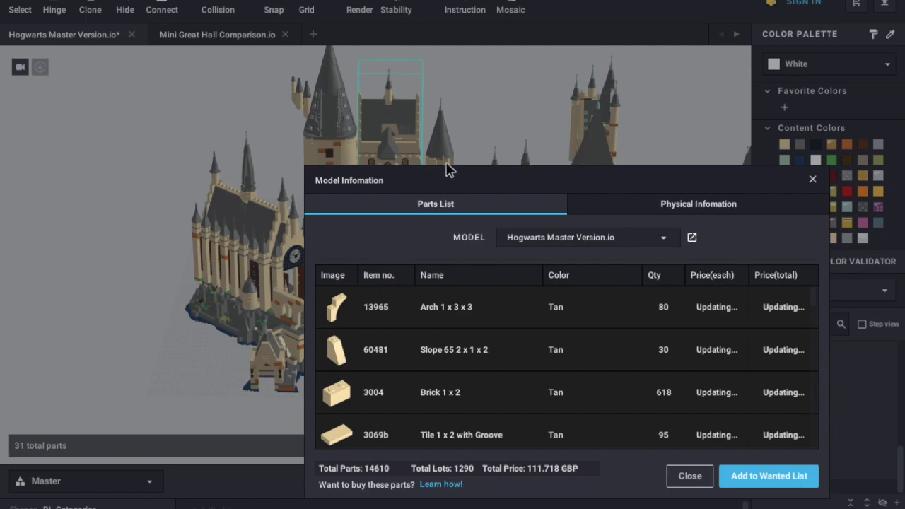
drag(448, 169, 402, 124)
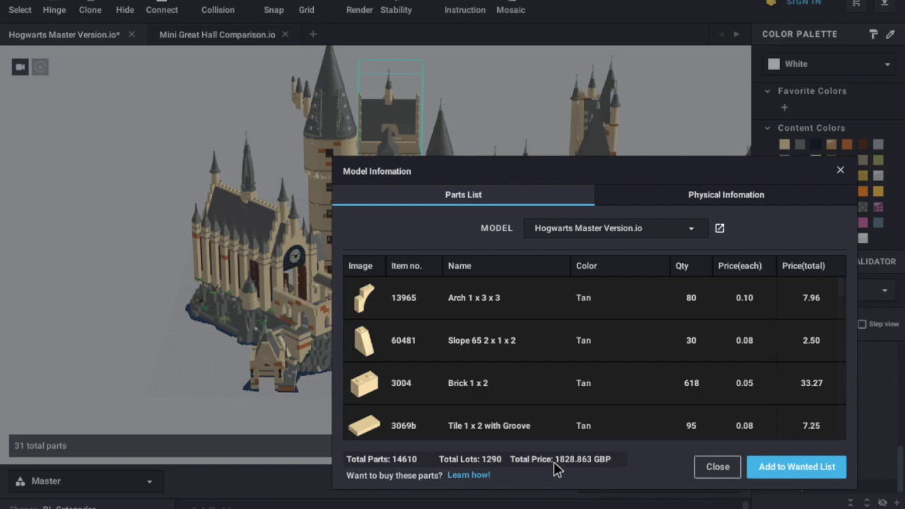
click(841, 170)
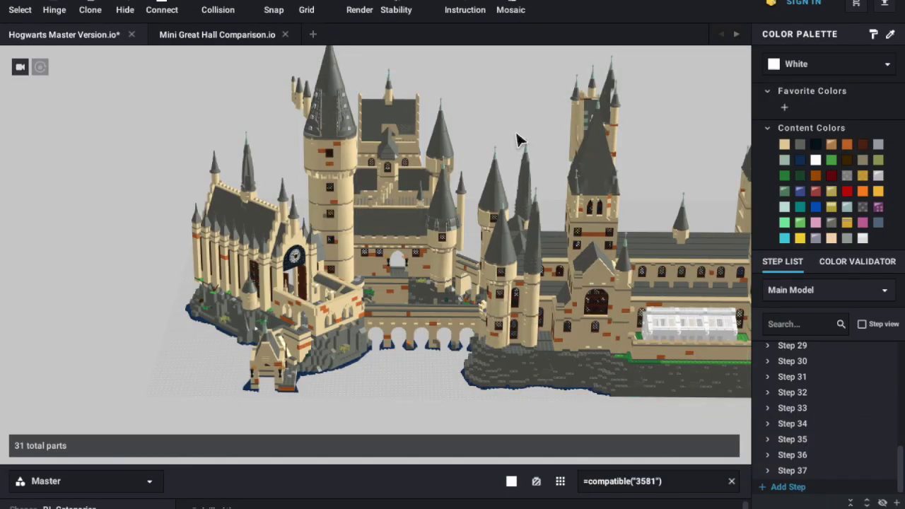
Select the Great Hall submodel in the castle and bring up the operations available for it.
middle_drag(630, 157, 626, 154)
mouse_move(629, 149)
right_down()
mouse_move(636, 128)
mouse_move(628, 167)
right_up()
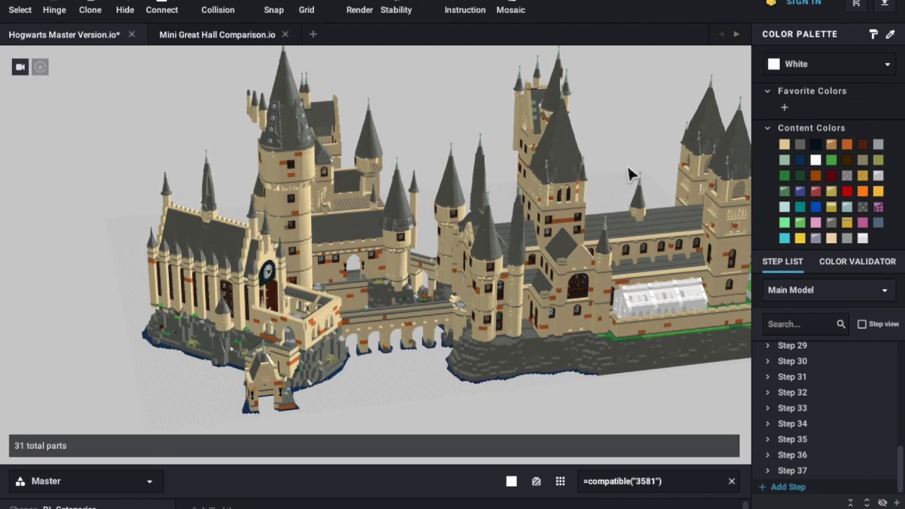
click(241, 290)
right_click(237, 291)
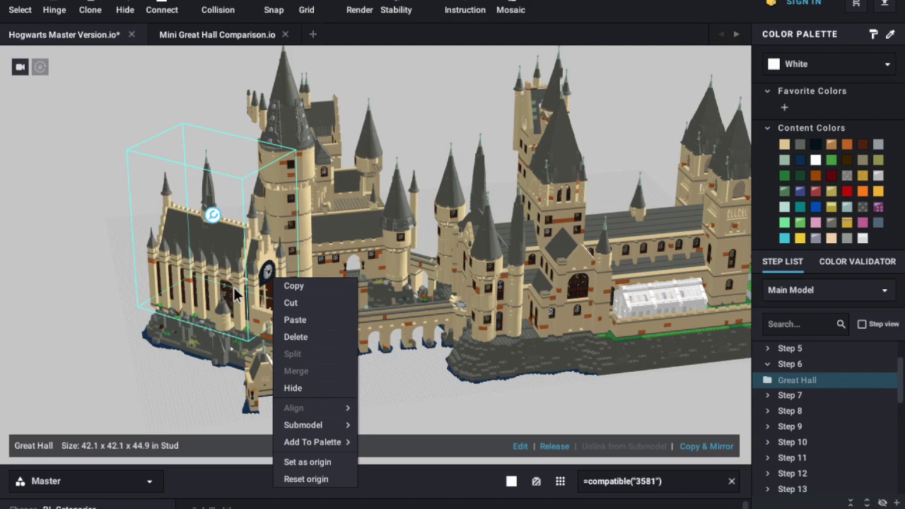